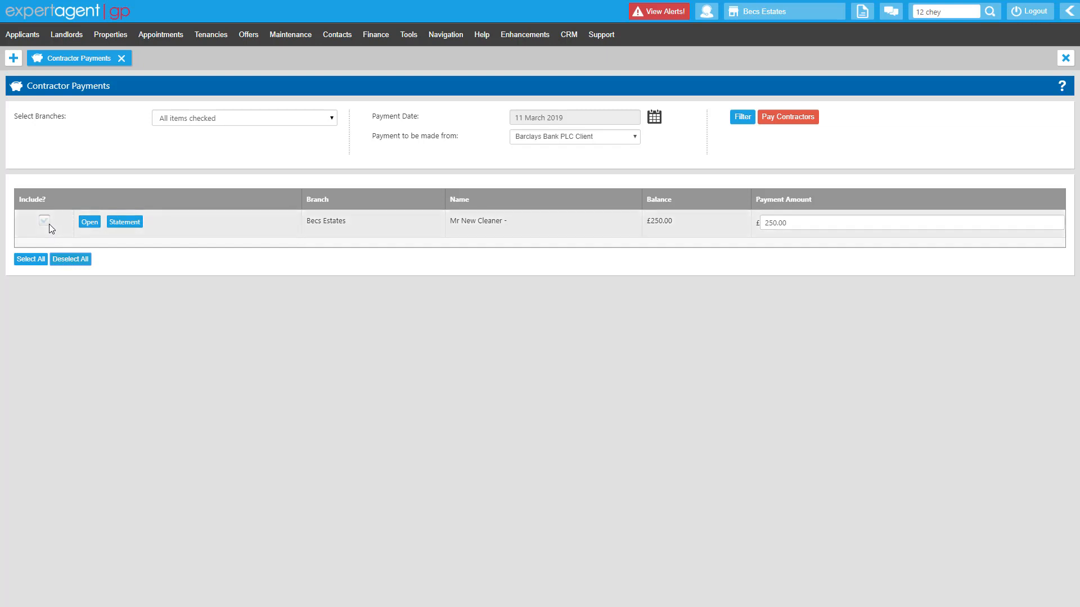
Include all listed contractors in the payment run and pay them with the payment date of 11 March 2019
click(46, 222)
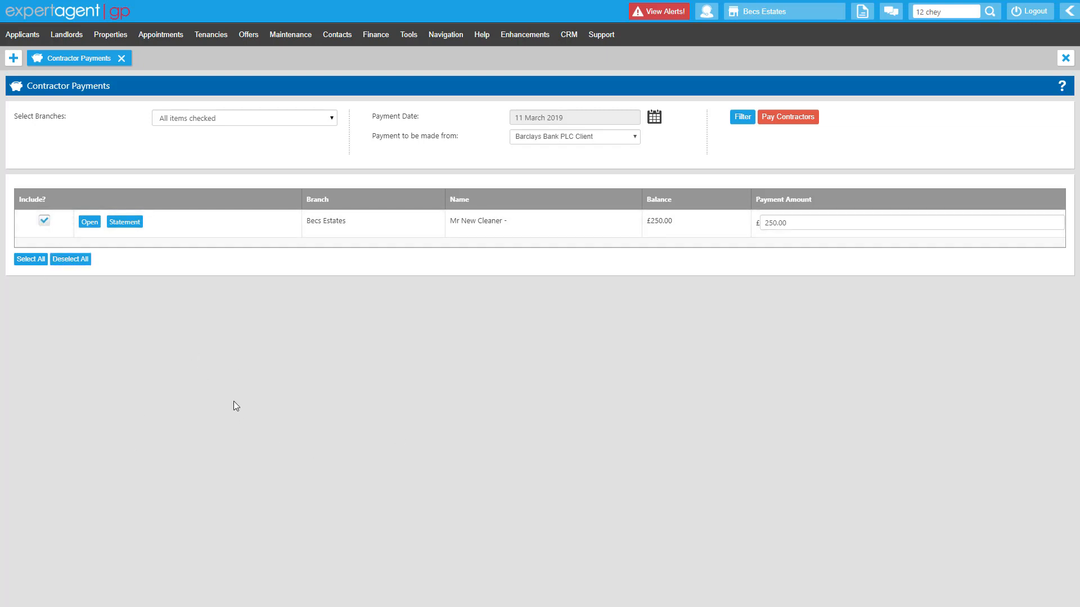
click(35, 261)
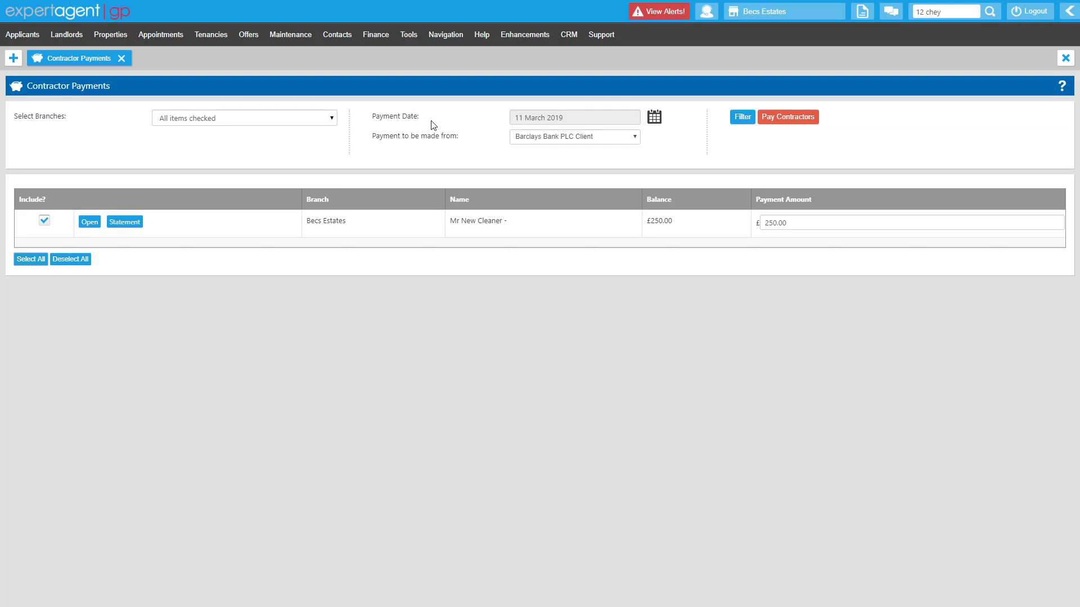
click(652, 119)
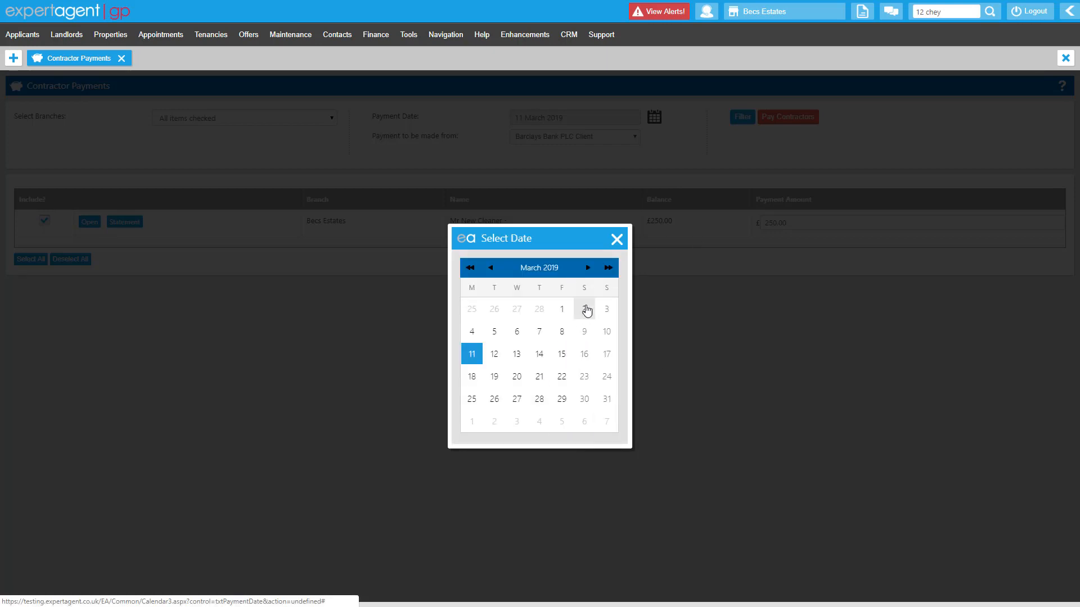
click(616, 239)
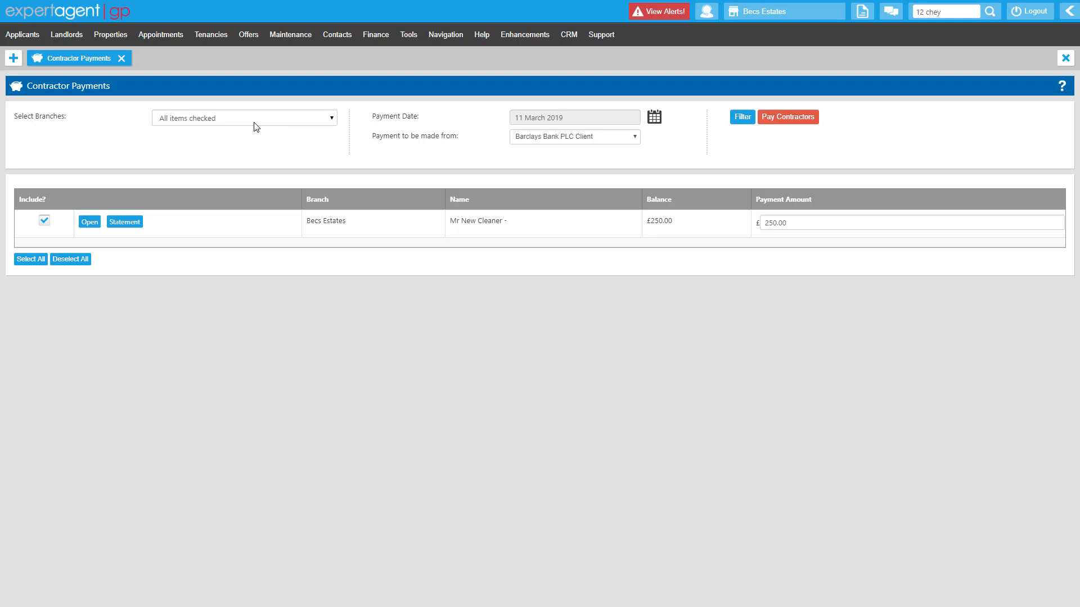
click(788, 120)
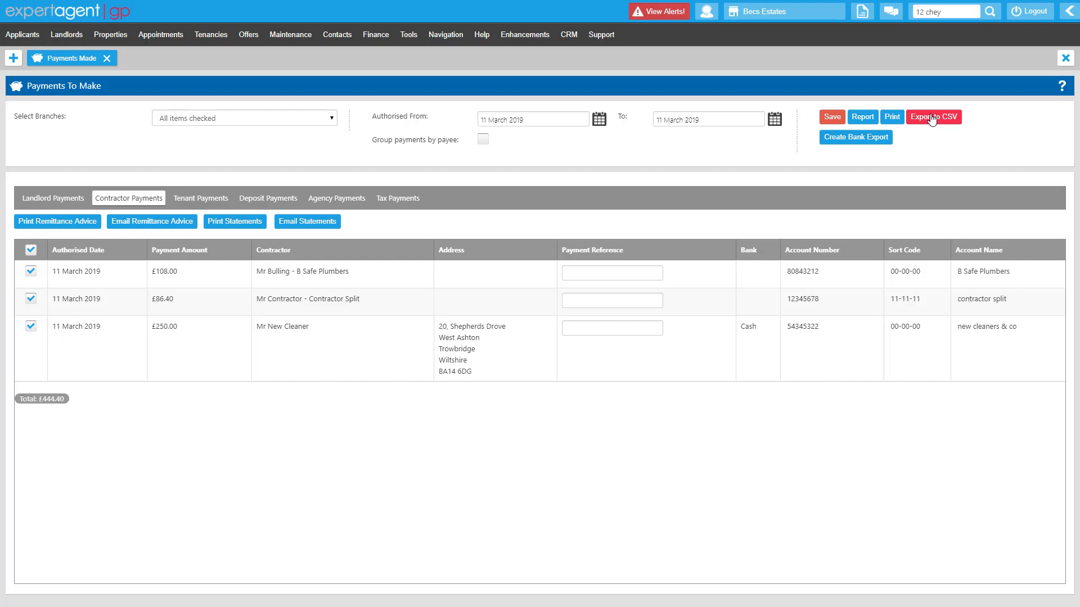
Create a bank export file of the contractor payments and view the downloaded file in Excel
click(869, 139)
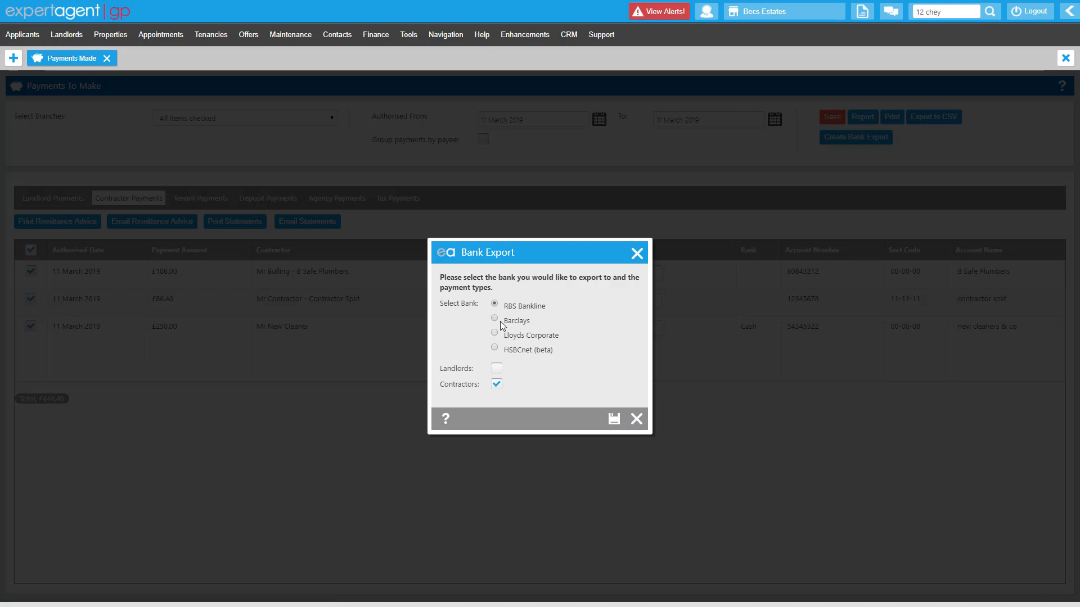
click(614, 419)
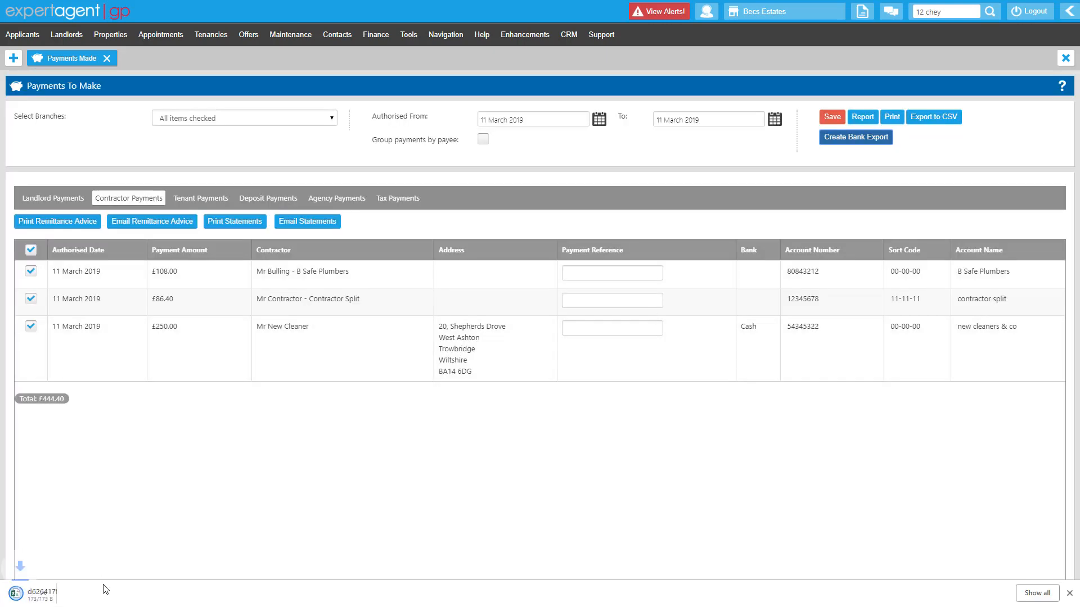
click(71, 594)
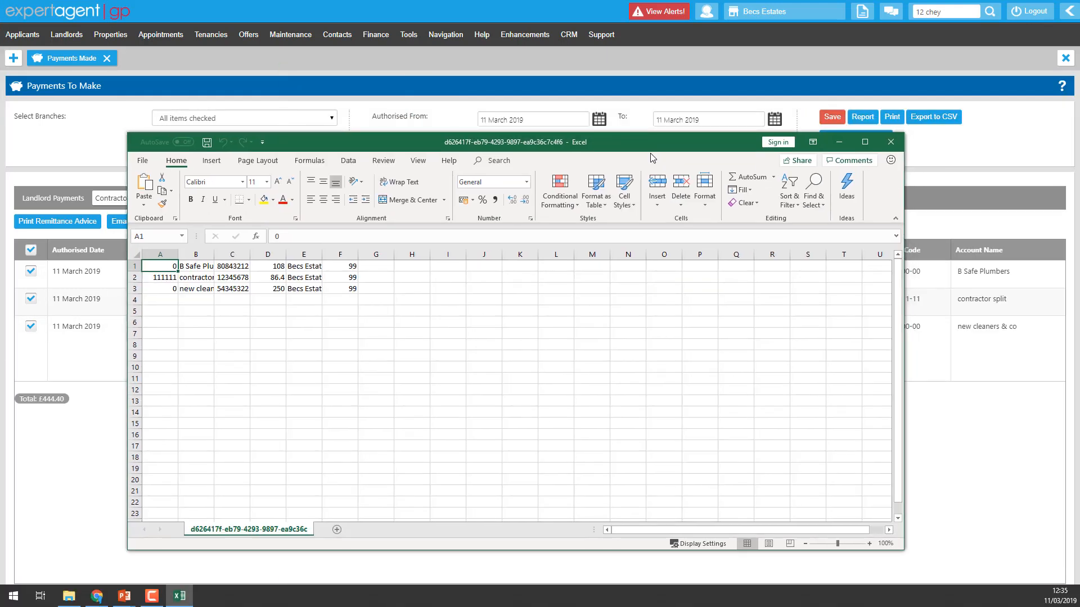
click(890, 144)
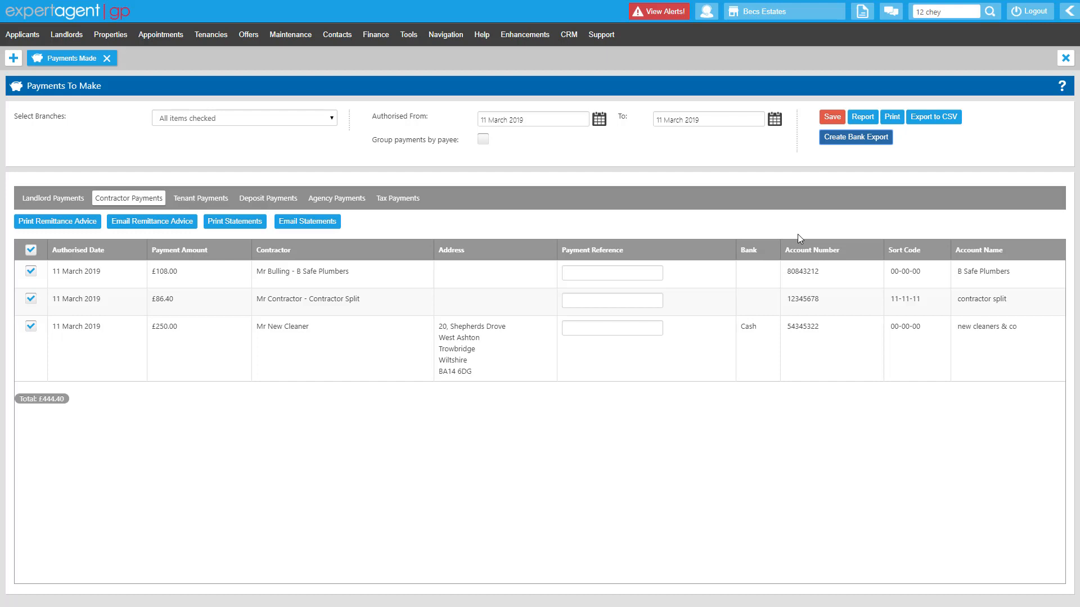
Set up a remittance advice email to the contractors, using the Contractor Remittance email template for the body
click(124, 227)
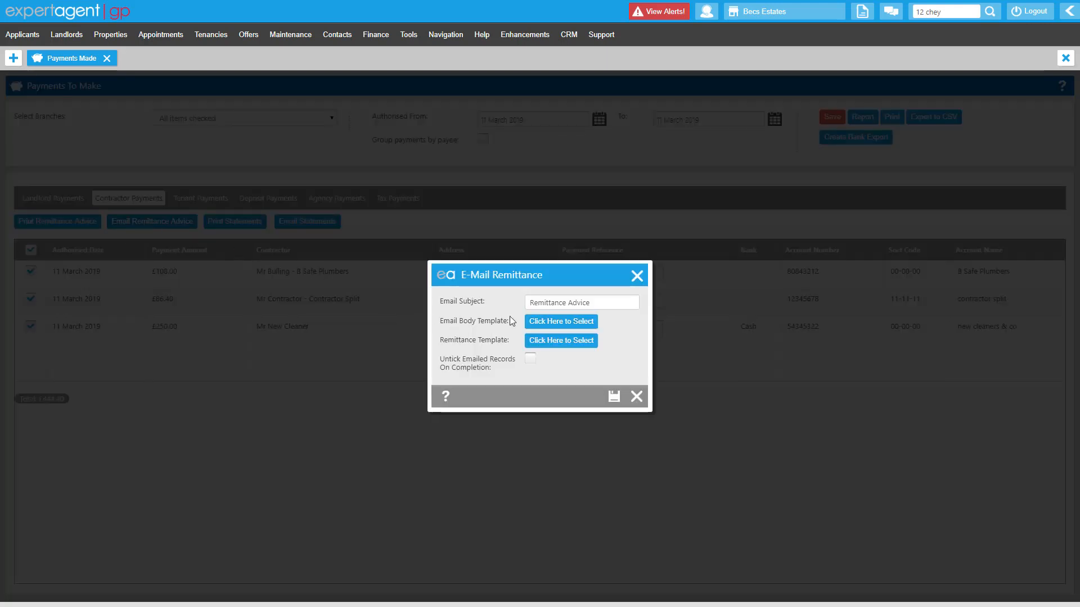
click(584, 303)
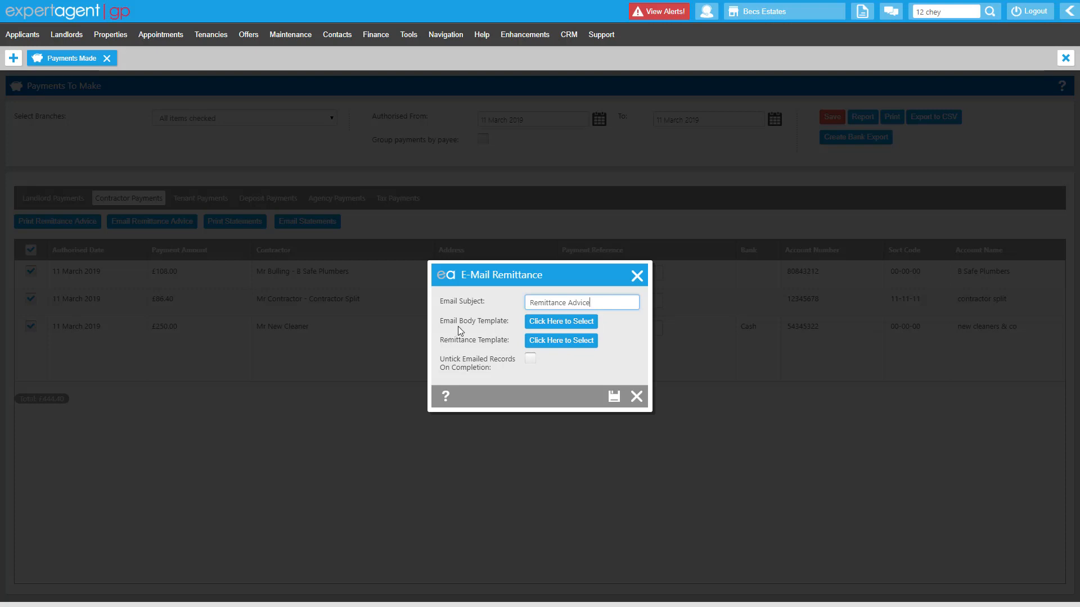
click(550, 325)
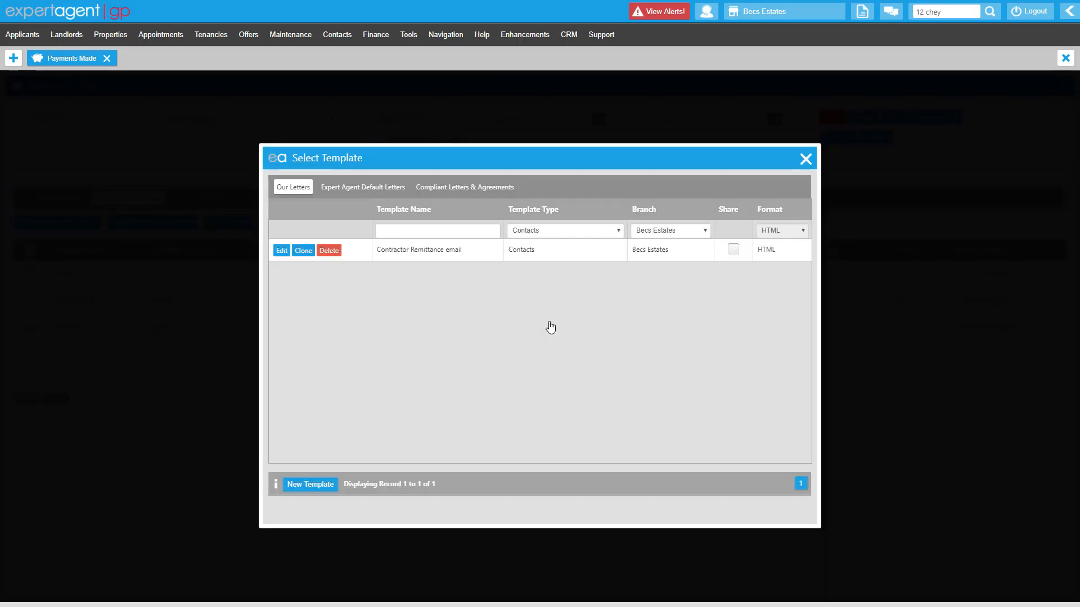
click(433, 247)
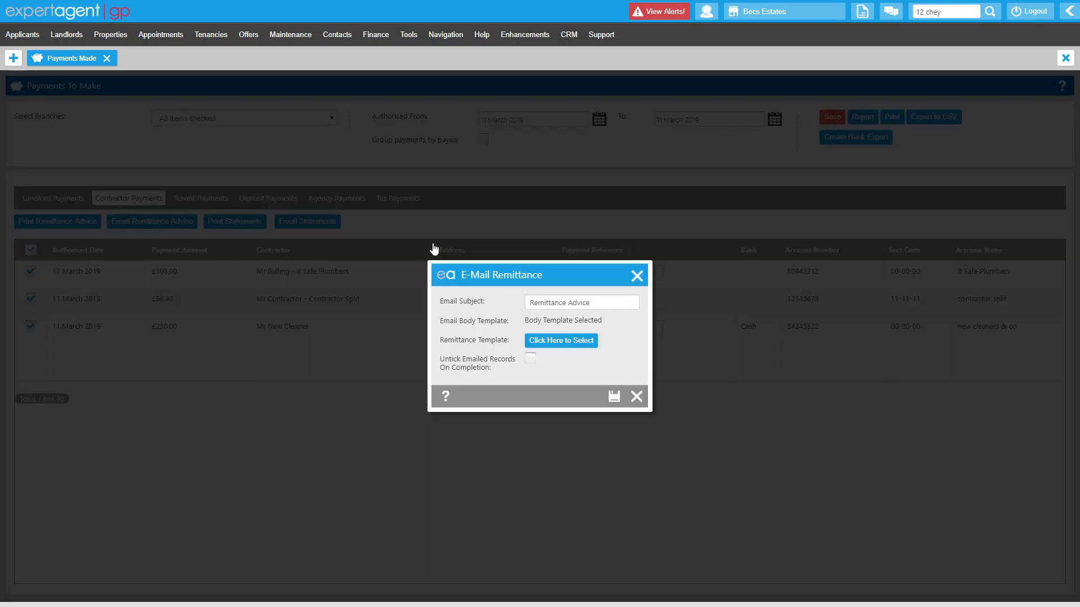
Choose the default Contractor Remittance Advice template, enable unticking of emailed records on completion, and send the remittance emails
click(560, 347)
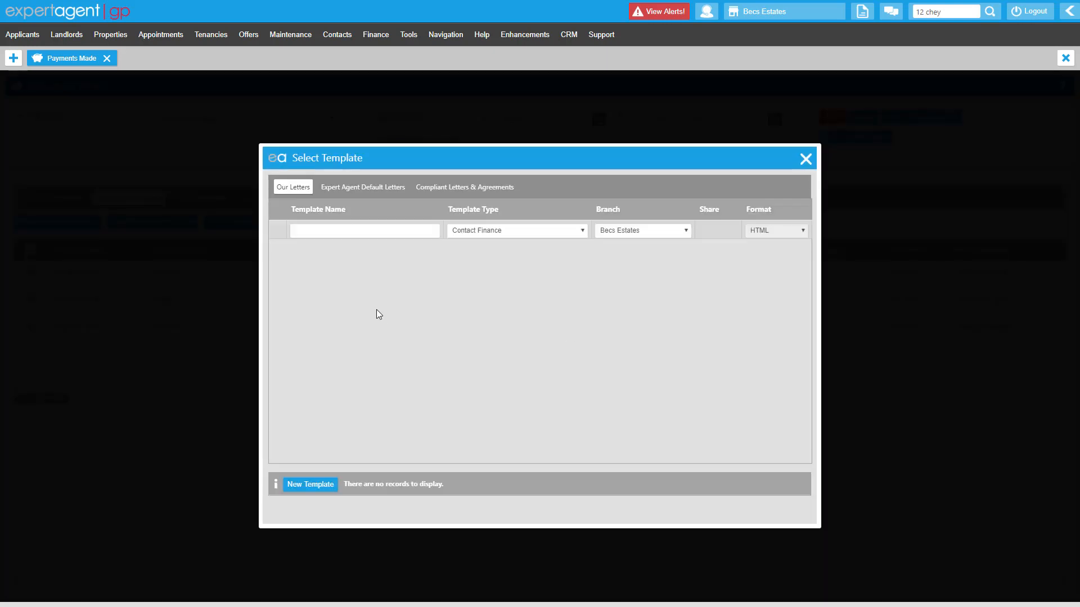
click(357, 189)
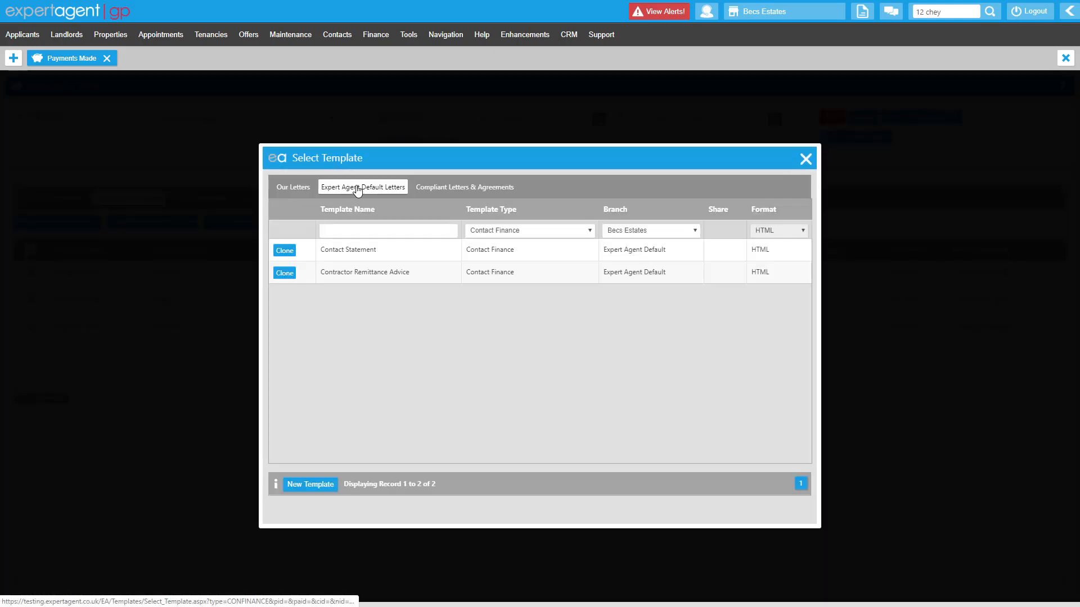
click(417, 274)
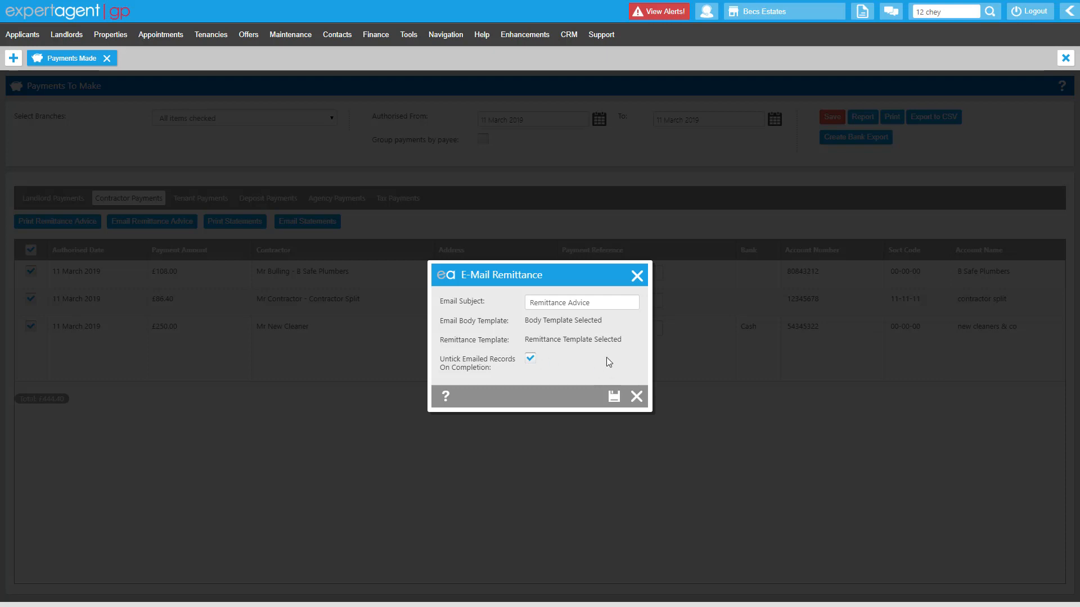
click(622, 395)
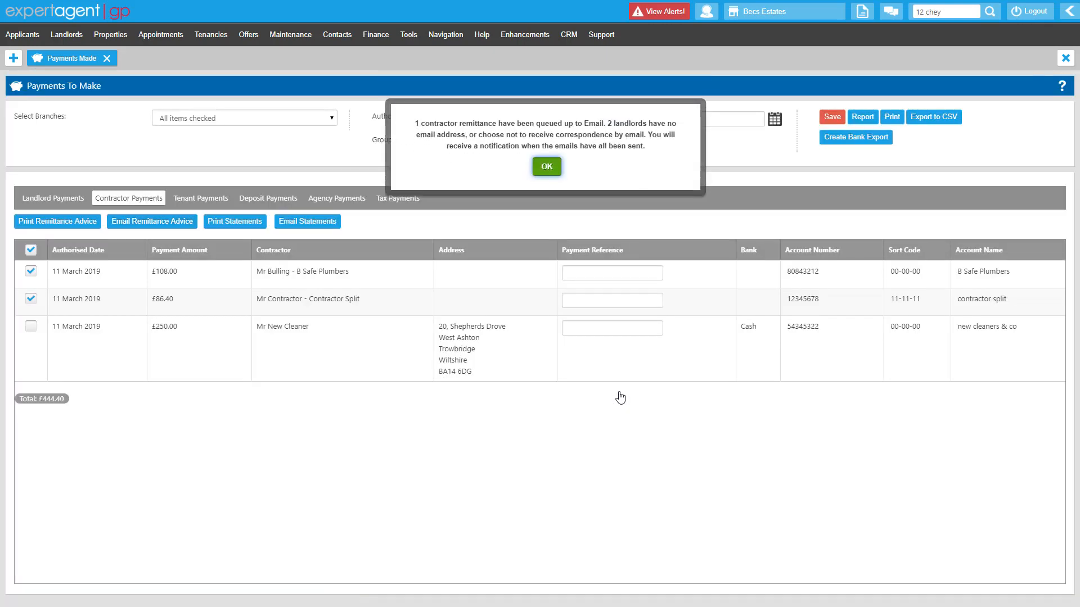
click(546, 166)
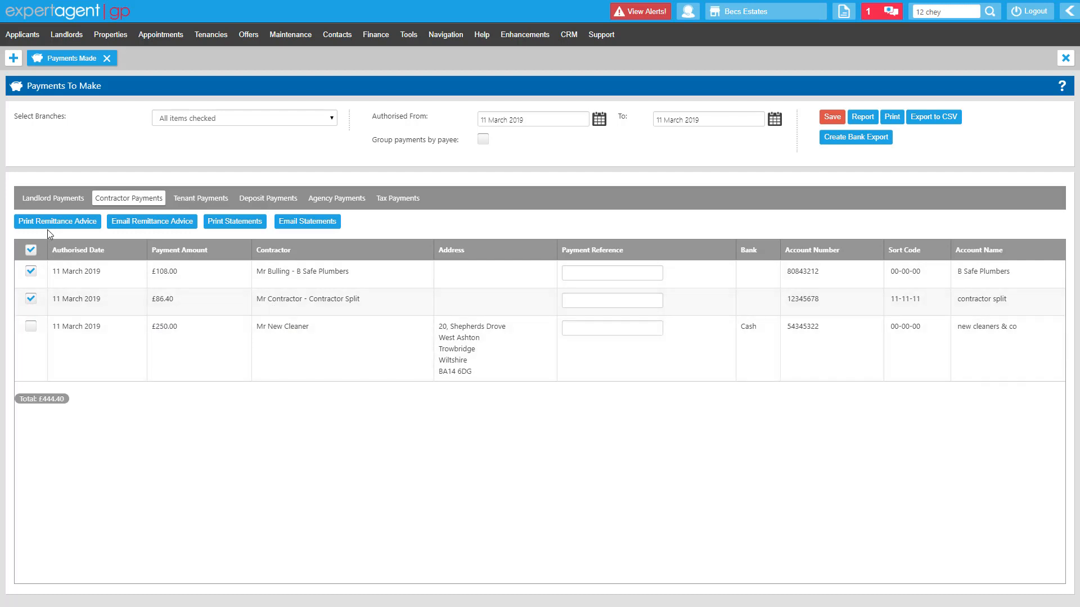
Generate printable remittance advice letters for the ticked contractors from the default Contractor Remittance Advice template
click(50, 231)
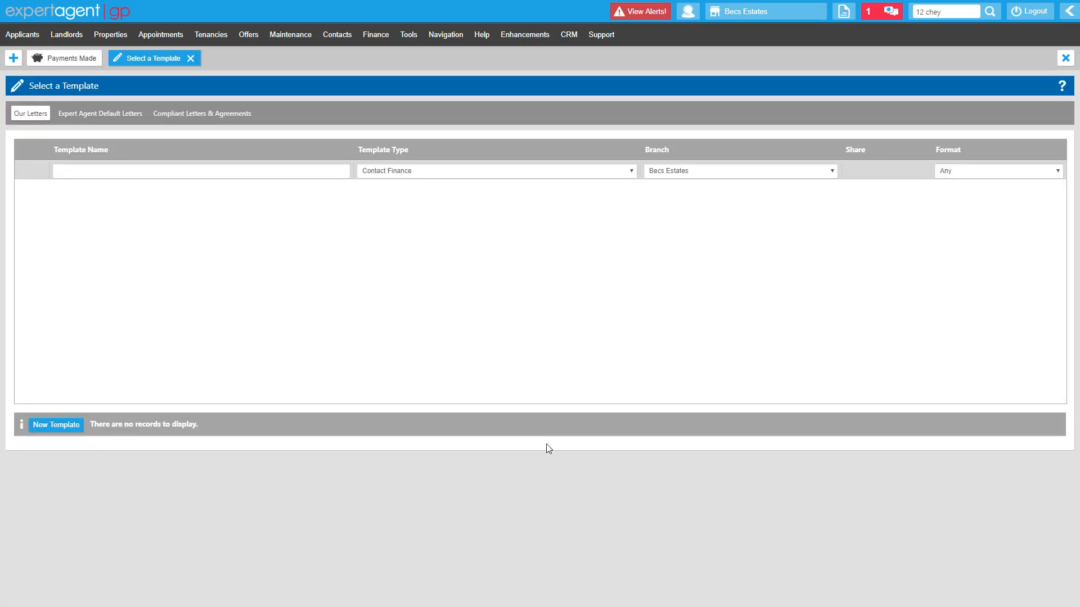
click(106, 113)
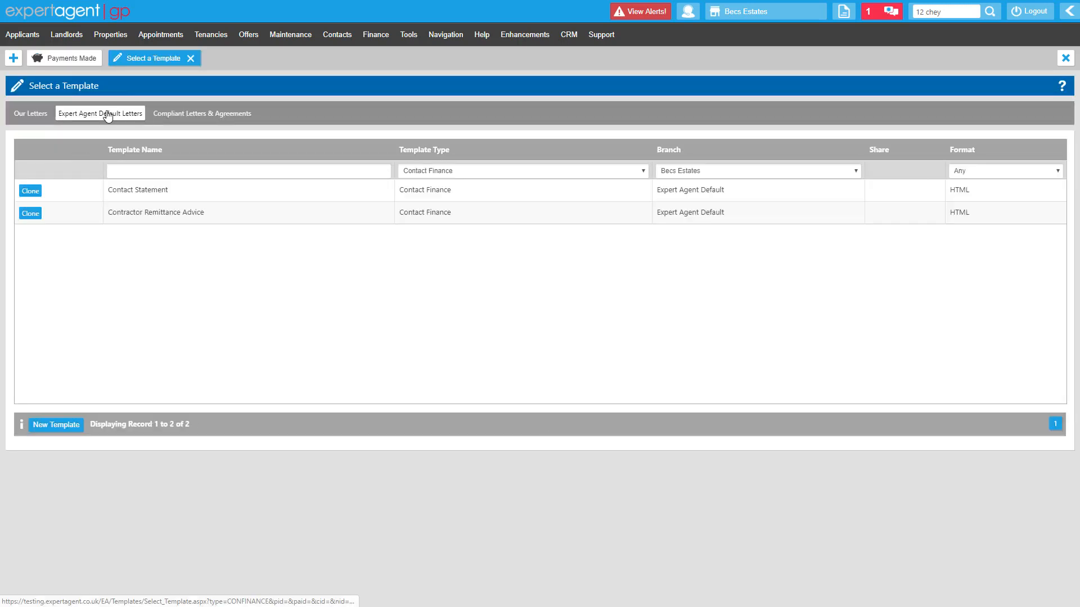
click(231, 223)
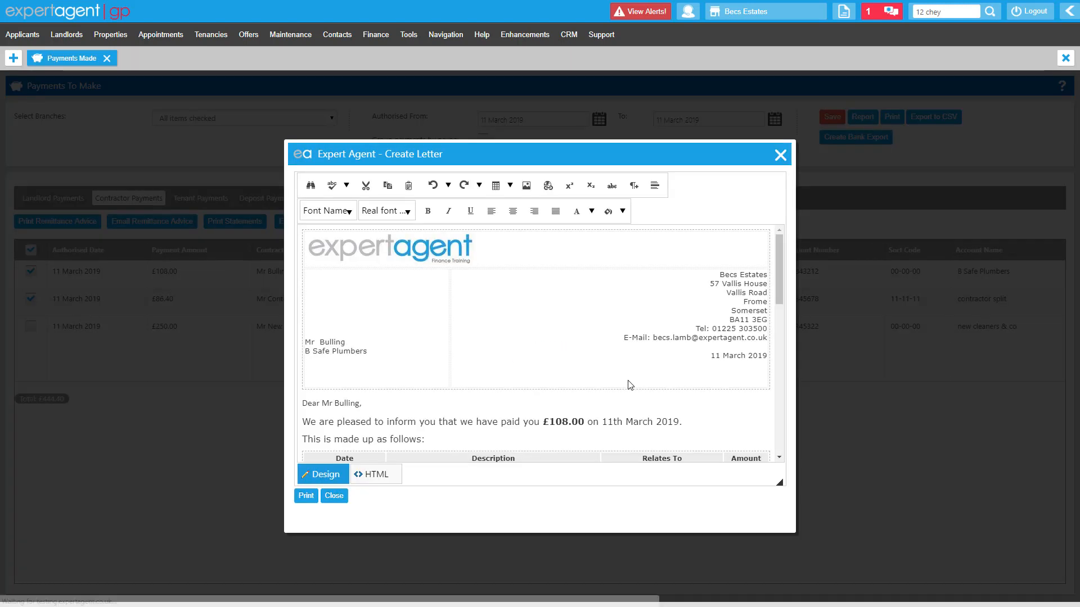
Examine the remittance letter's payment amount, date, invoice breakdown and commission deductions, and close it without printing
scroll(637, 381, down, 1)
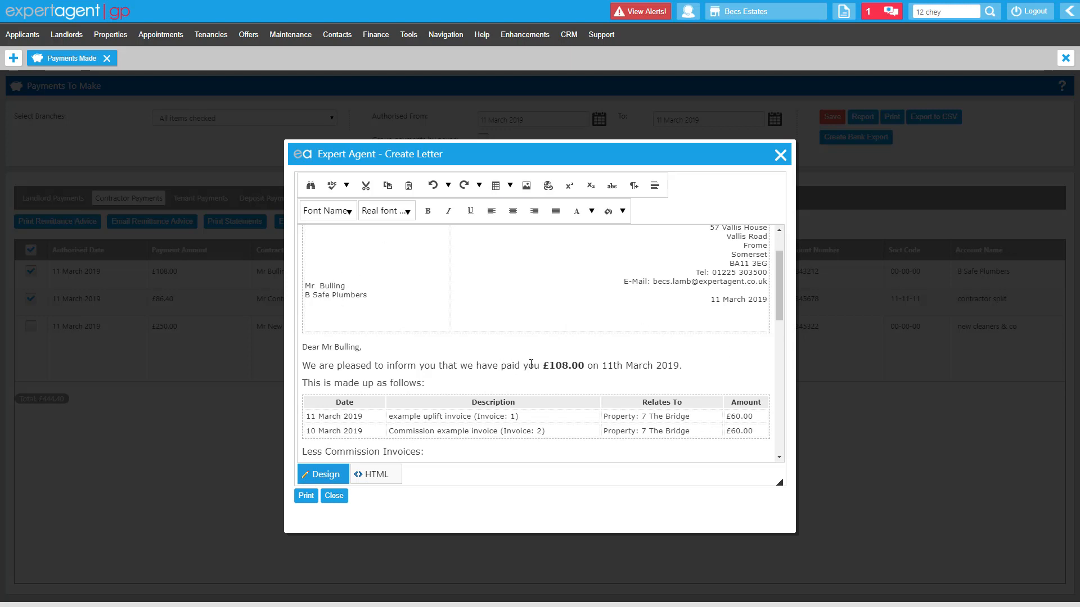
drag(549, 366, 661, 367)
scroll(525, 374, down, 1)
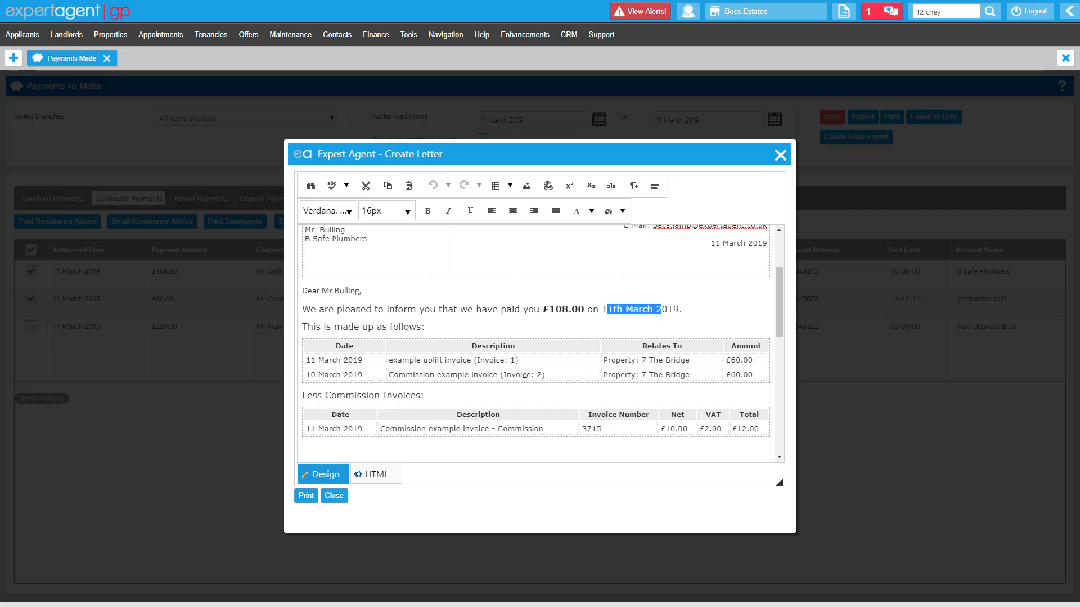
drag(409, 360, 686, 369)
click(726, 375)
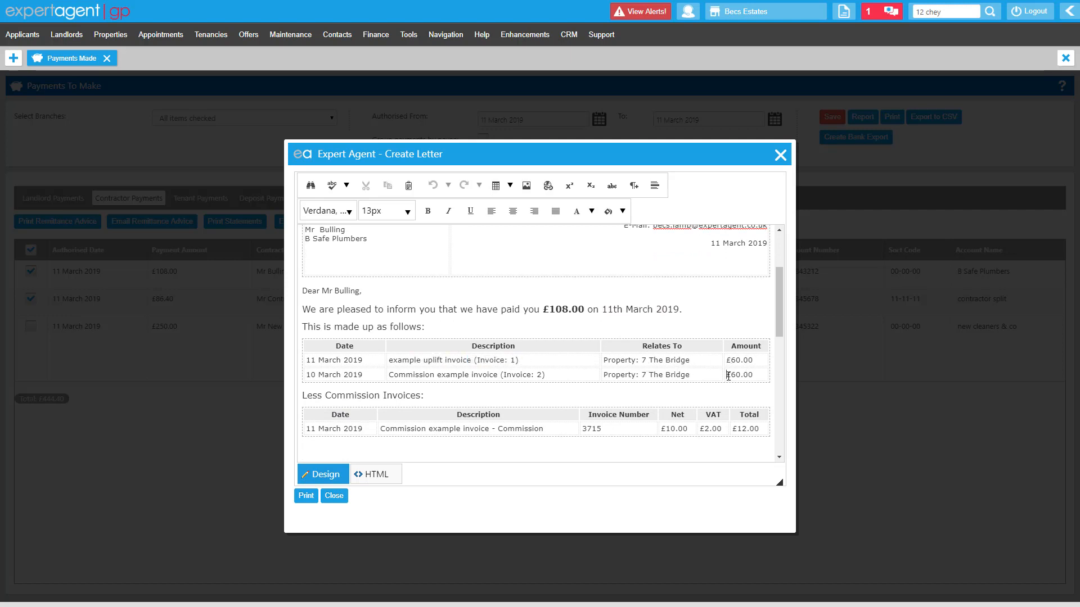
scroll(725, 375, down, 1)
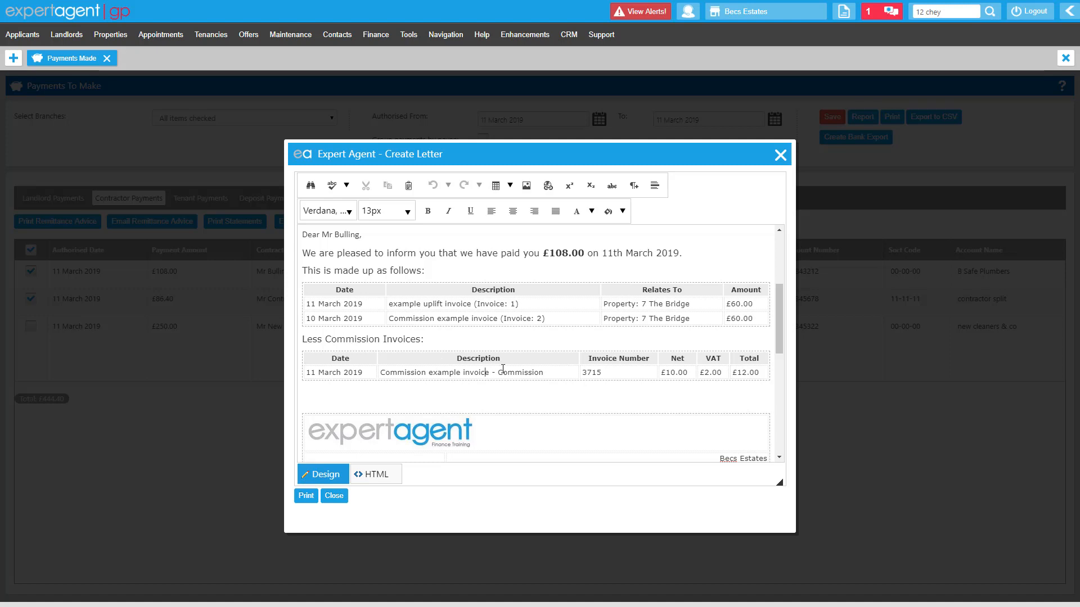
drag(485, 372, 727, 383)
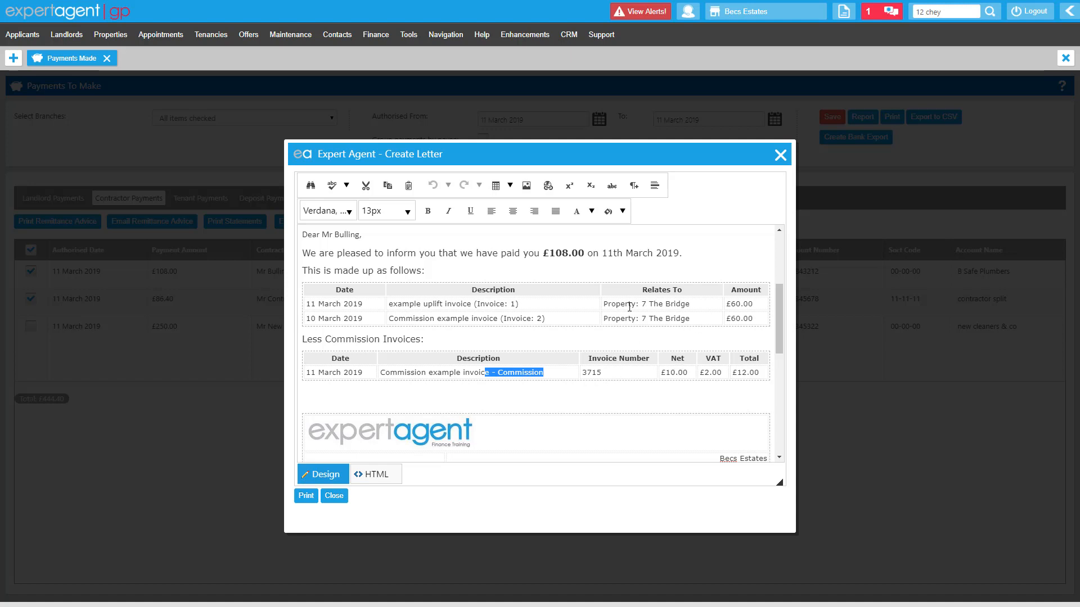
click(781, 155)
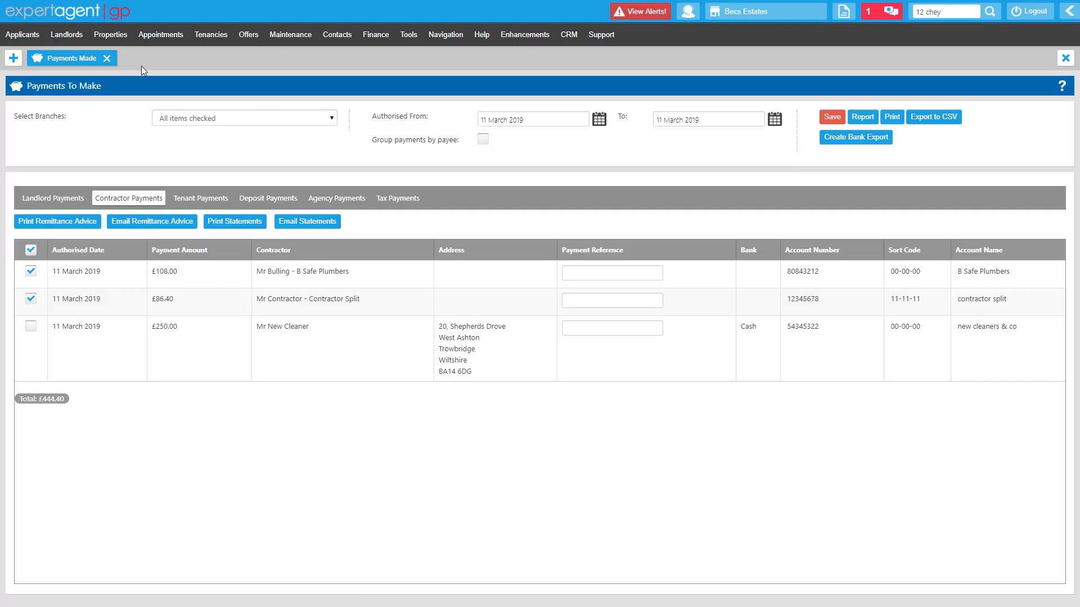
Leave the payments to make page and open the Agency Payments page
click(105, 59)
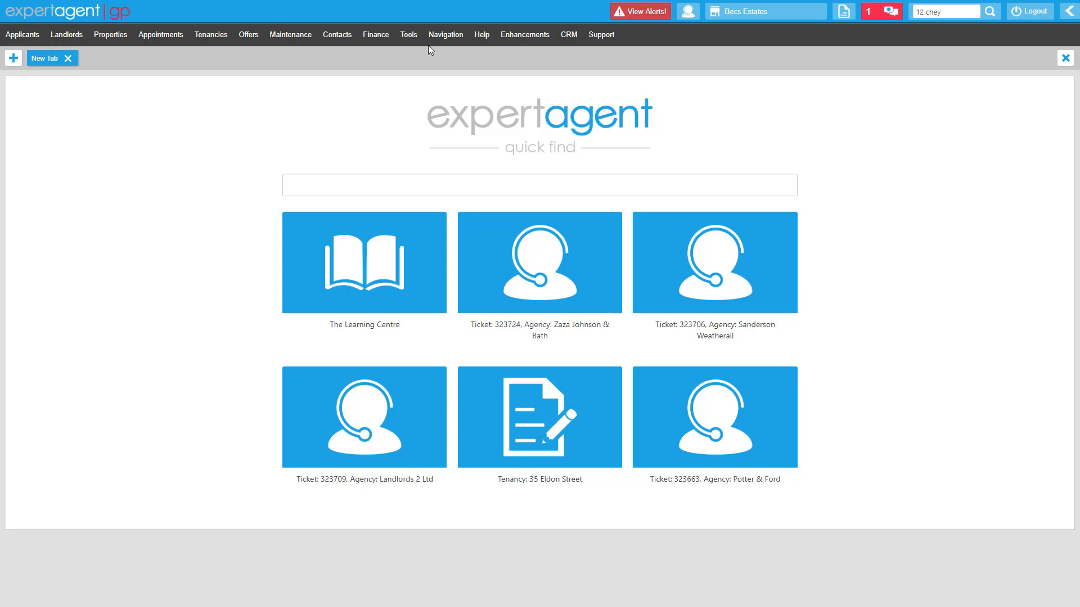
click(386, 36)
mouse_move(405, 132)
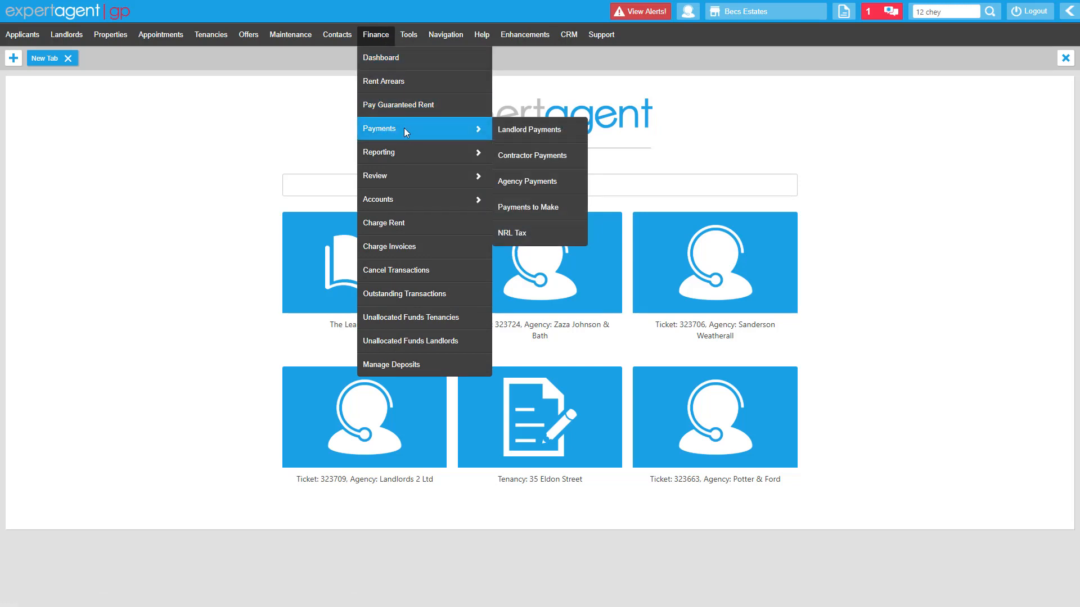
click(559, 178)
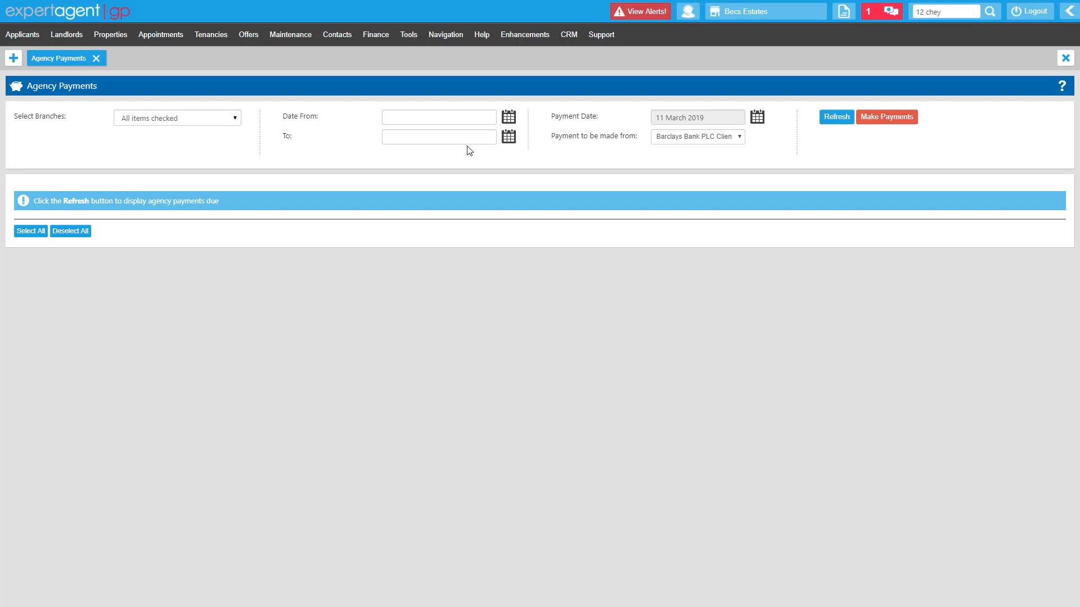
List the agency payments due from 01 March 2019 to 31 March 2019
click(508, 120)
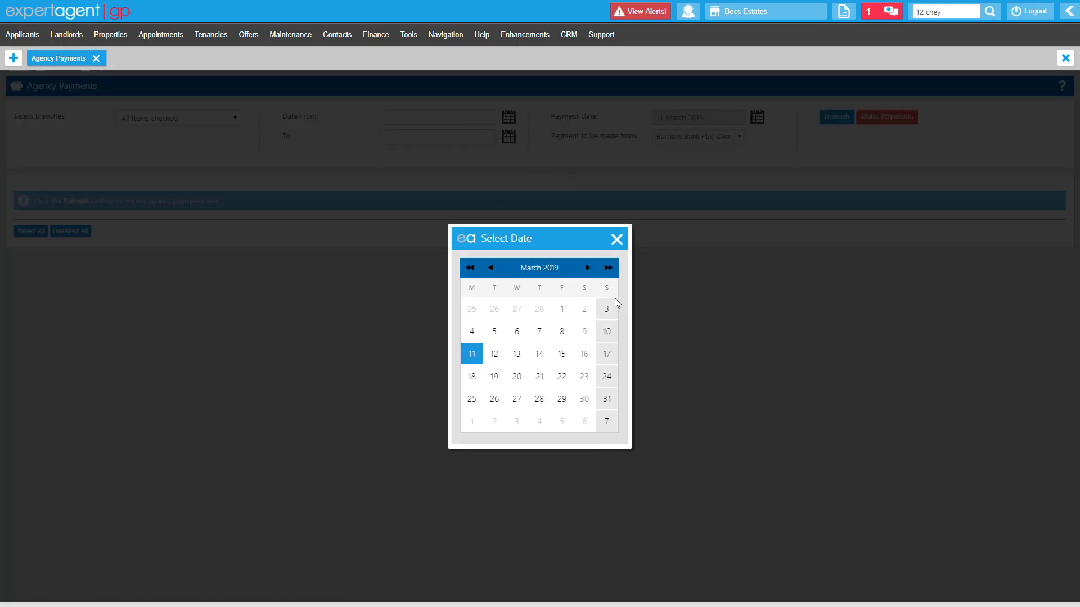
click(559, 308)
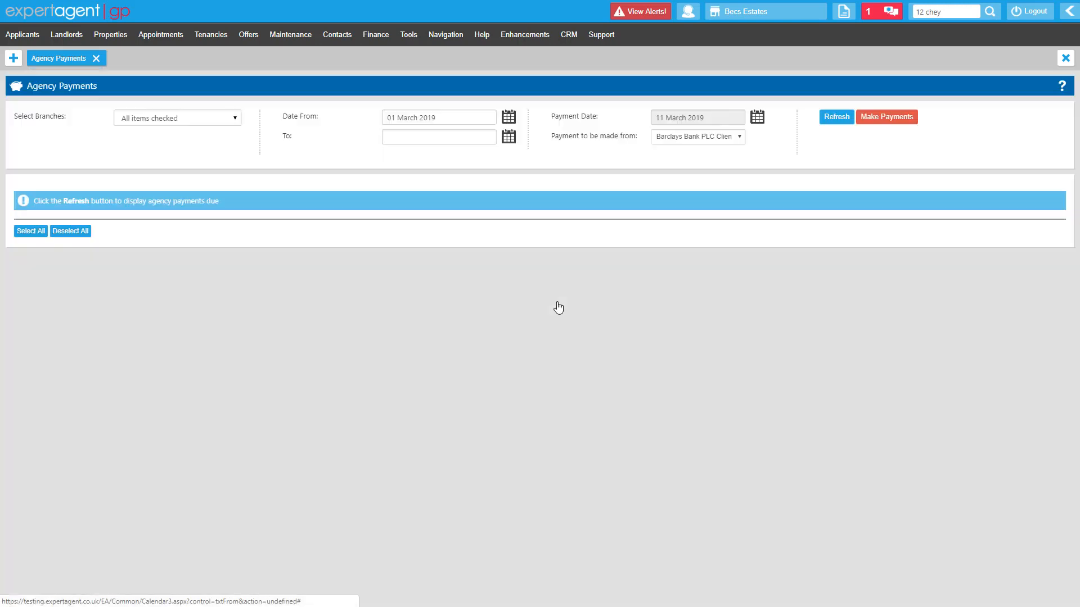
click(507, 140)
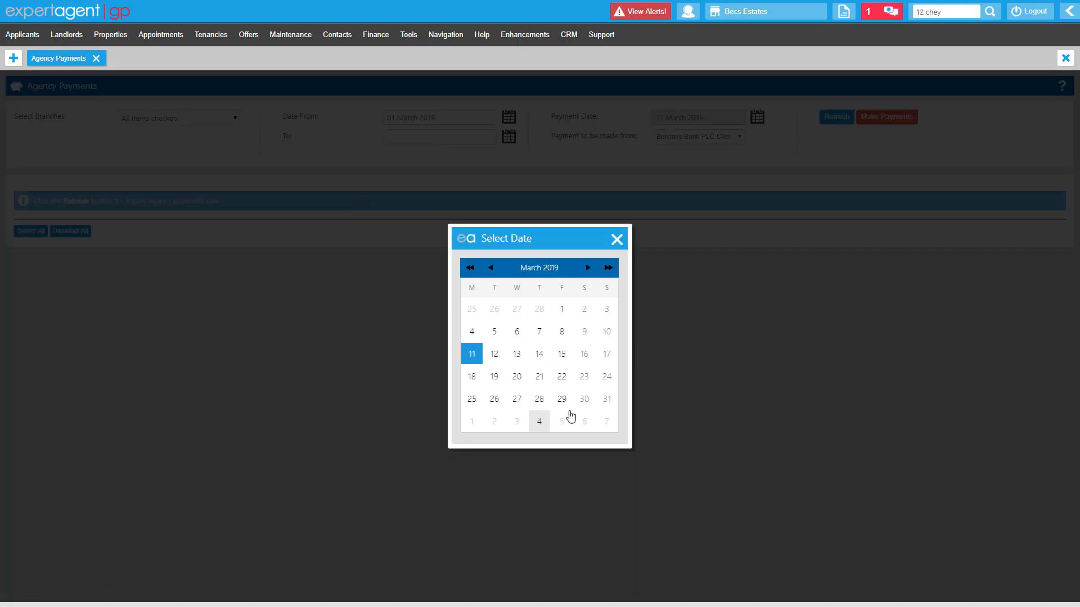
click(607, 401)
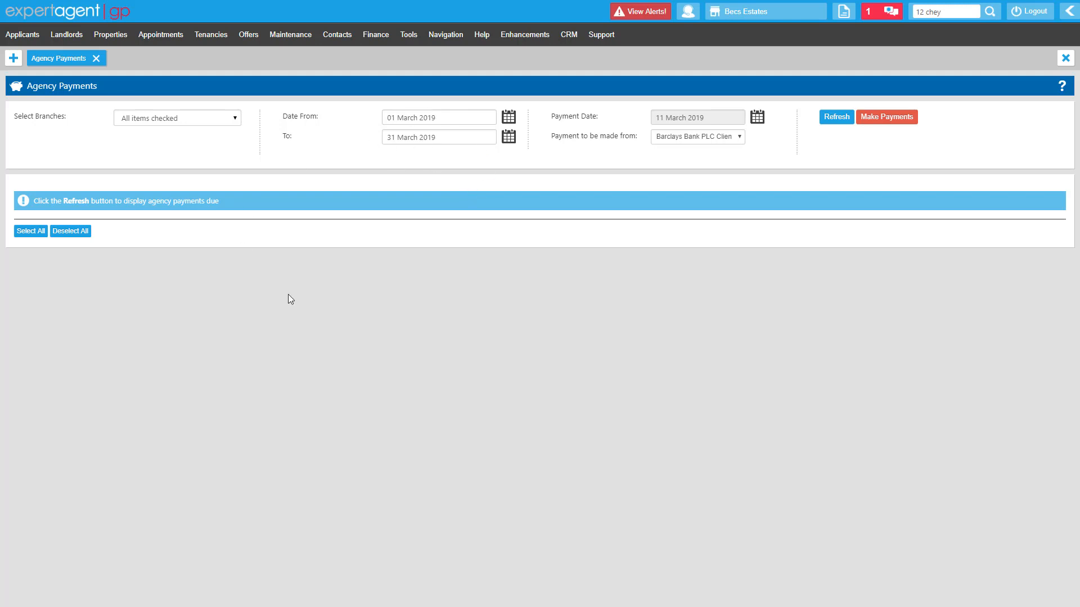
click(828, 120)
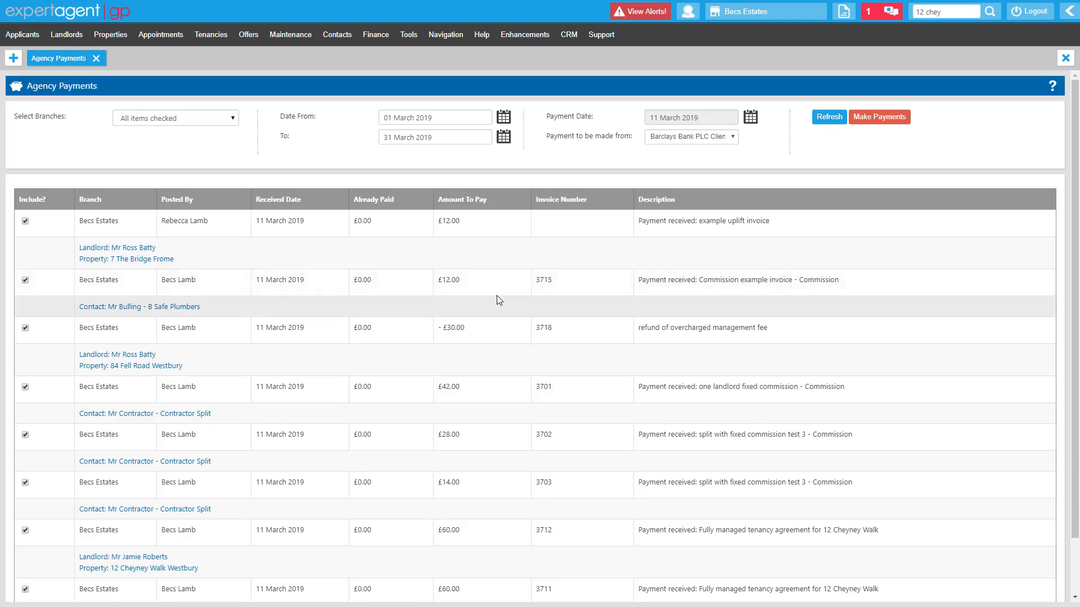
Untick the first agency payment, deselect all the listed payments and select every one of them again
scroll(494, 294, down, 1)
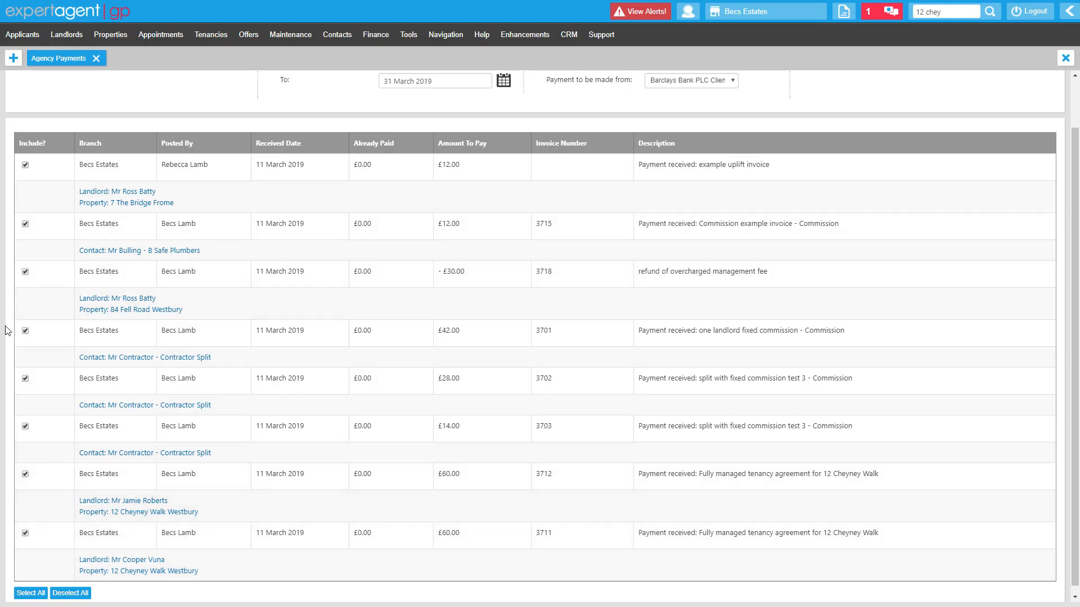
click(25, 165)
click(71, 594)
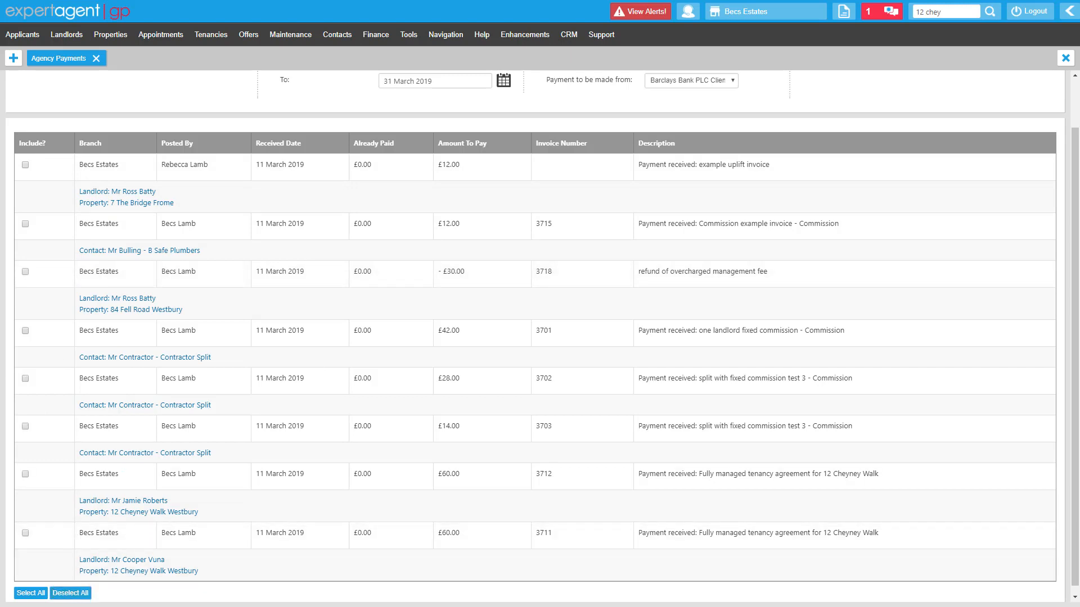
click(30, 594)
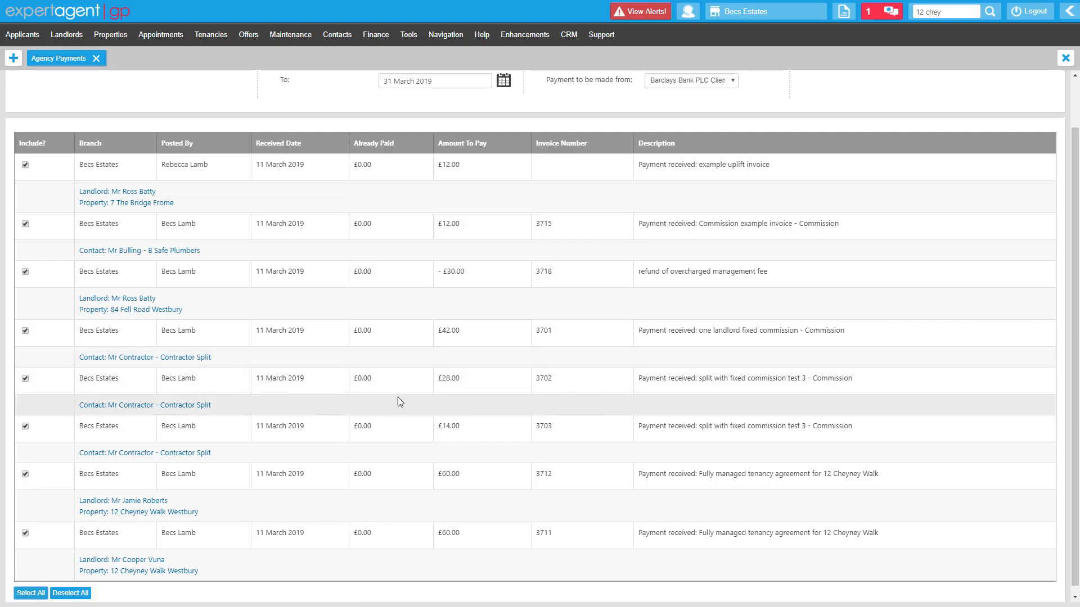
Make the selected agency payments from the Barclays Bank PLC Client account, keeping 11 March 2019 as the payment date
scroll(386, 426, up, 1)
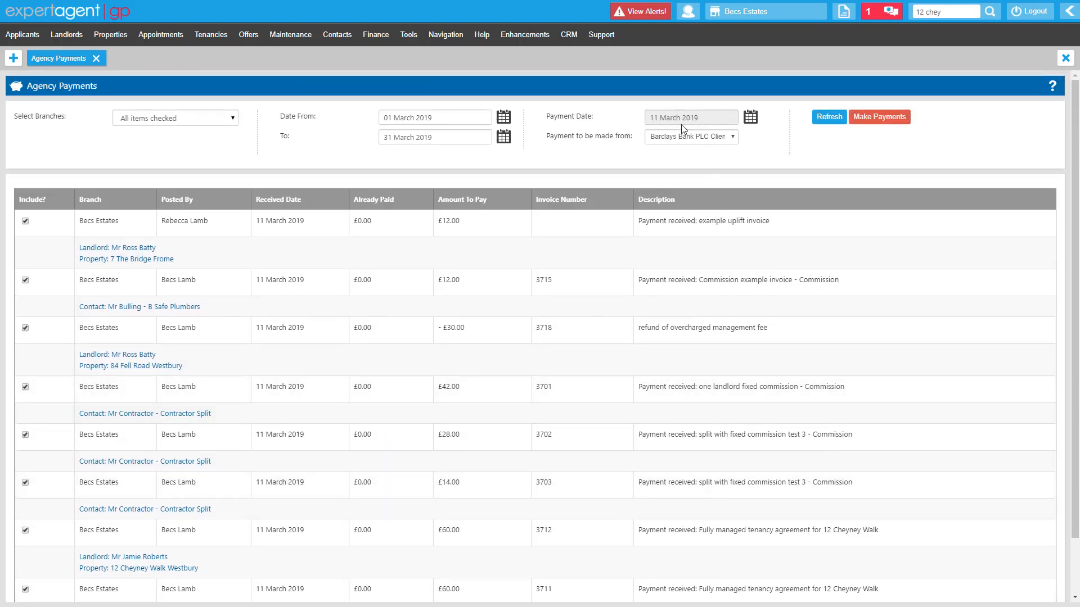
click(751, 119)
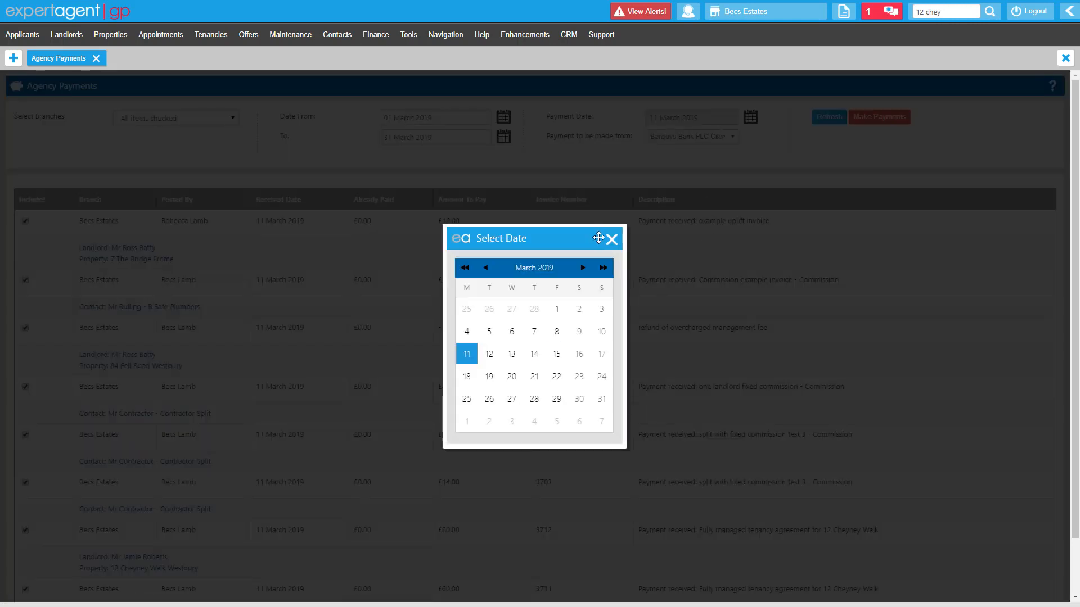
click(612, 240)
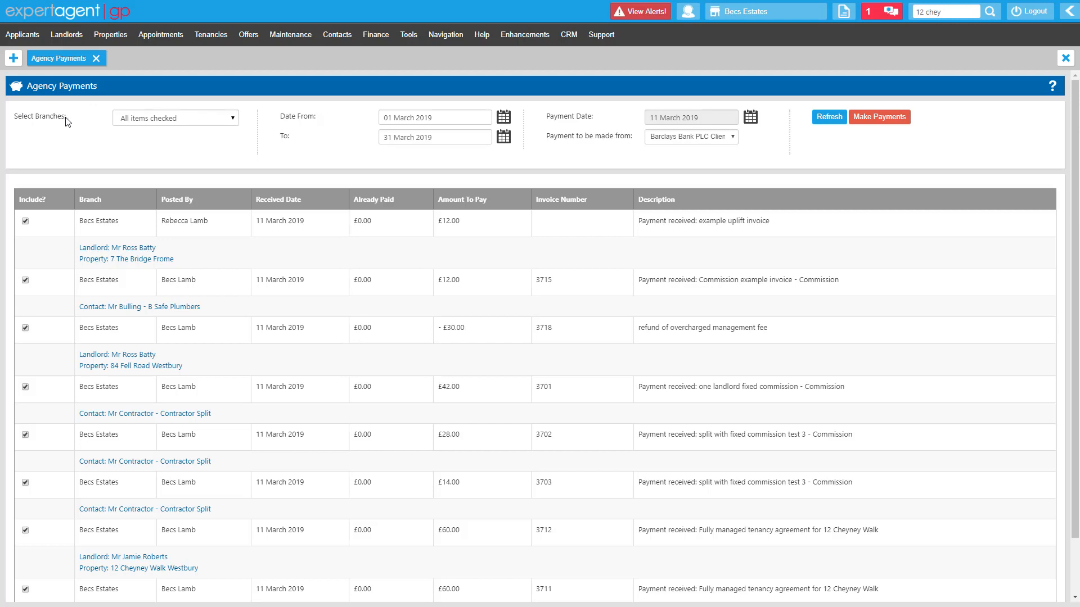
click(884, 120)
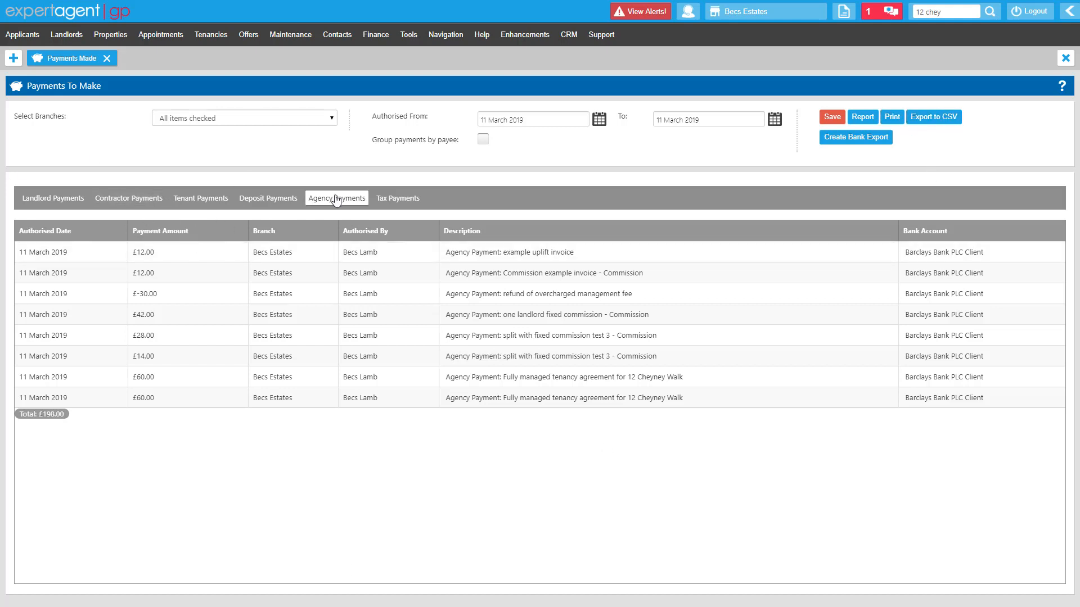
Check the landlord and contractor payments to make, and export the agency payments to CSV
click(33, 198)
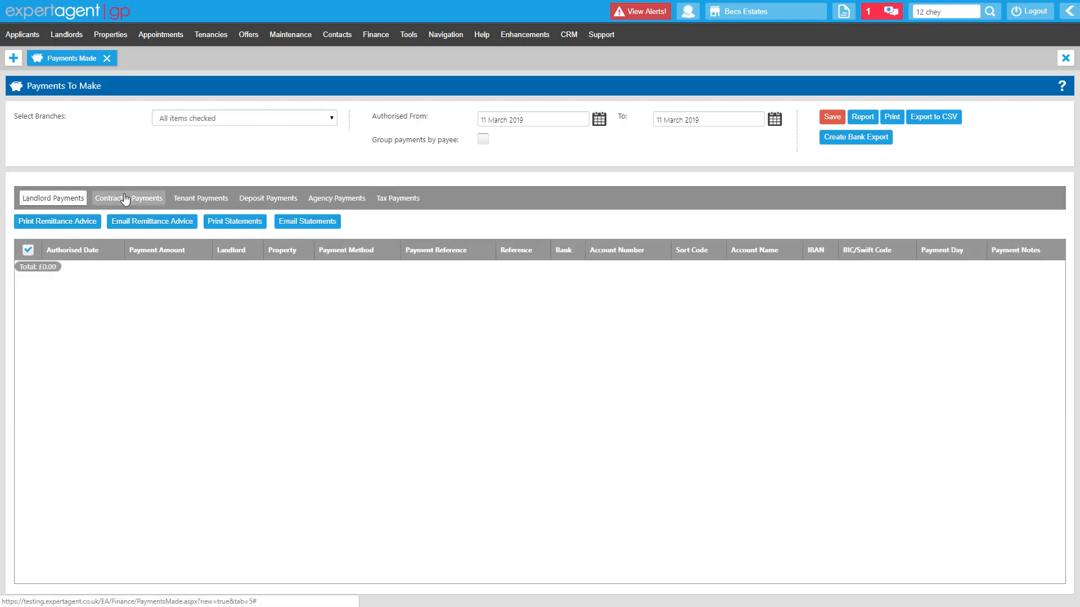
click(126, 198)
click(360, 198)
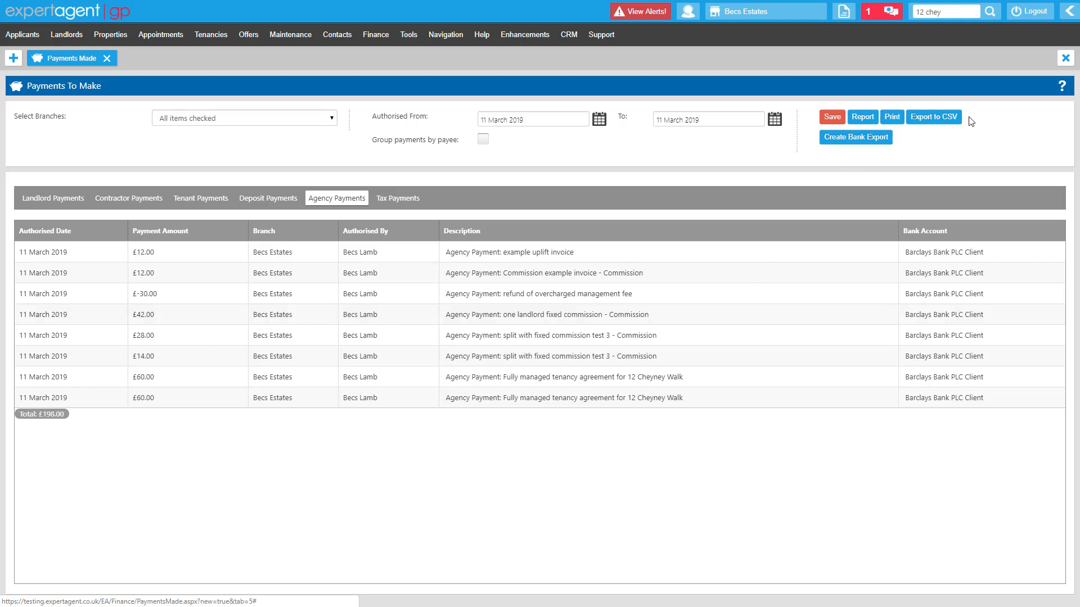
click(935, 119)
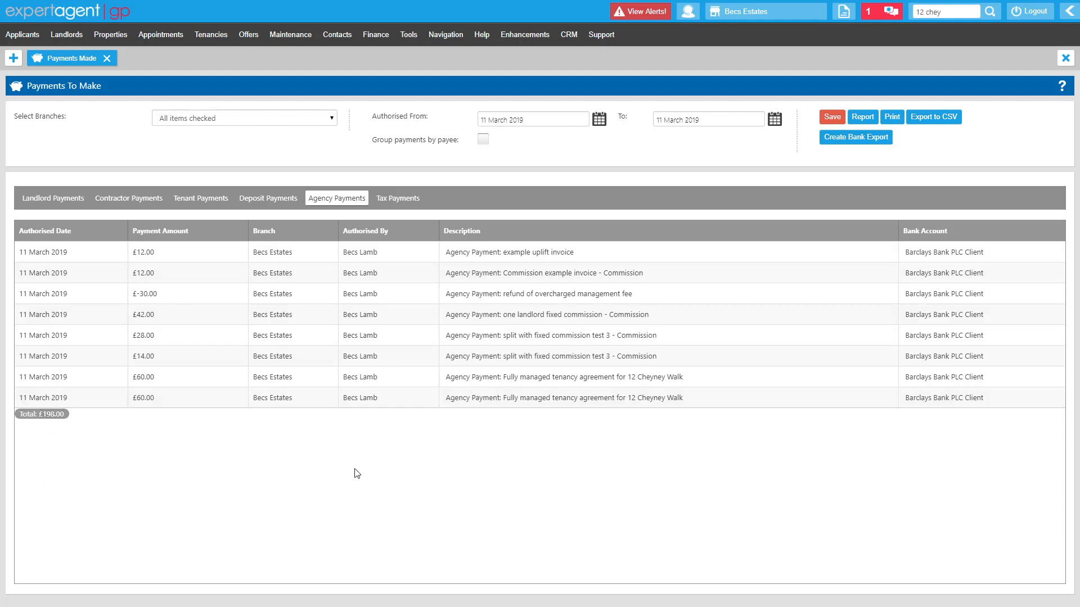
Leave the payments to make page and open the NRL Tax payments page
click(1062, 62)
click(569, 82)
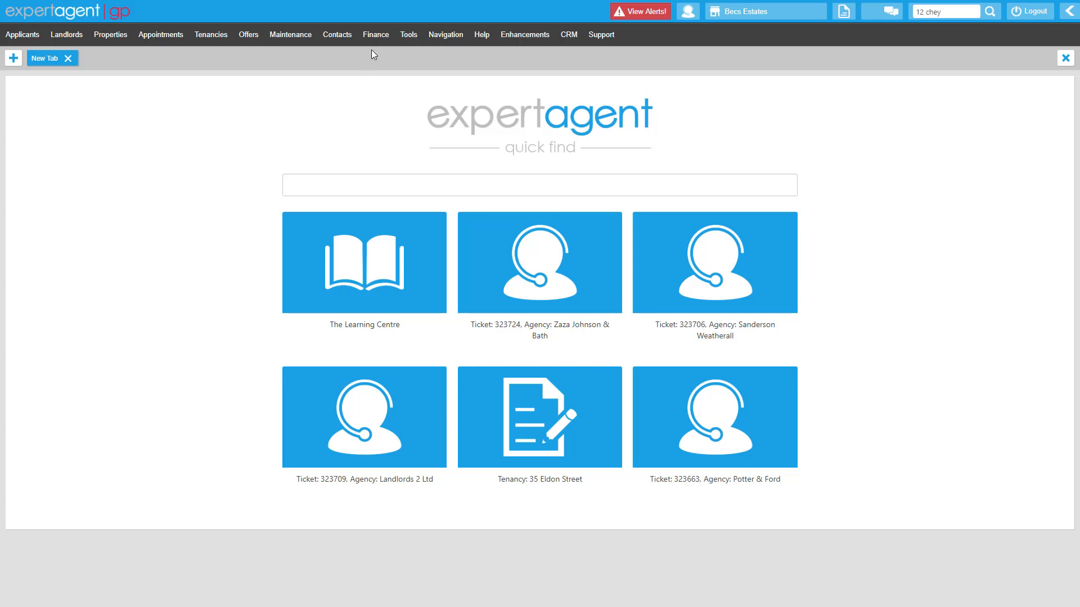
click(380, 37)
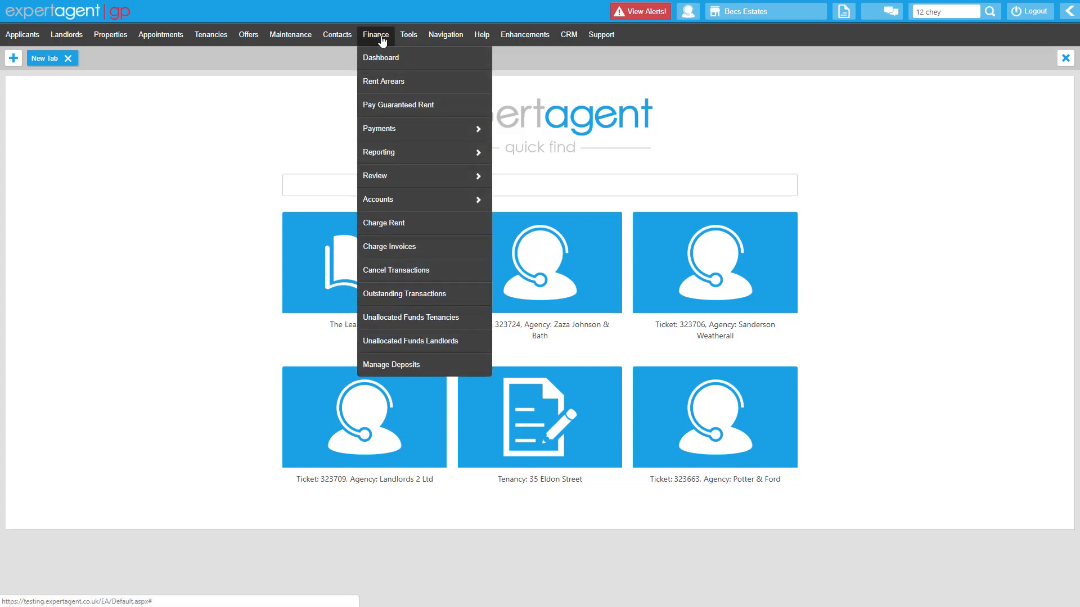
mouse_move(400, 137)
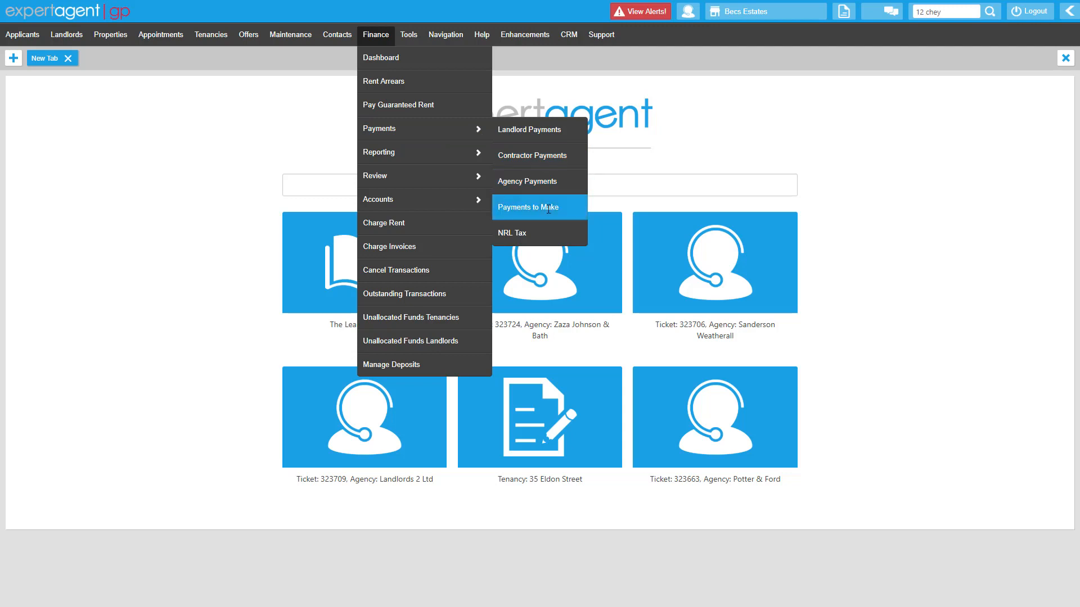
click(545, 234)
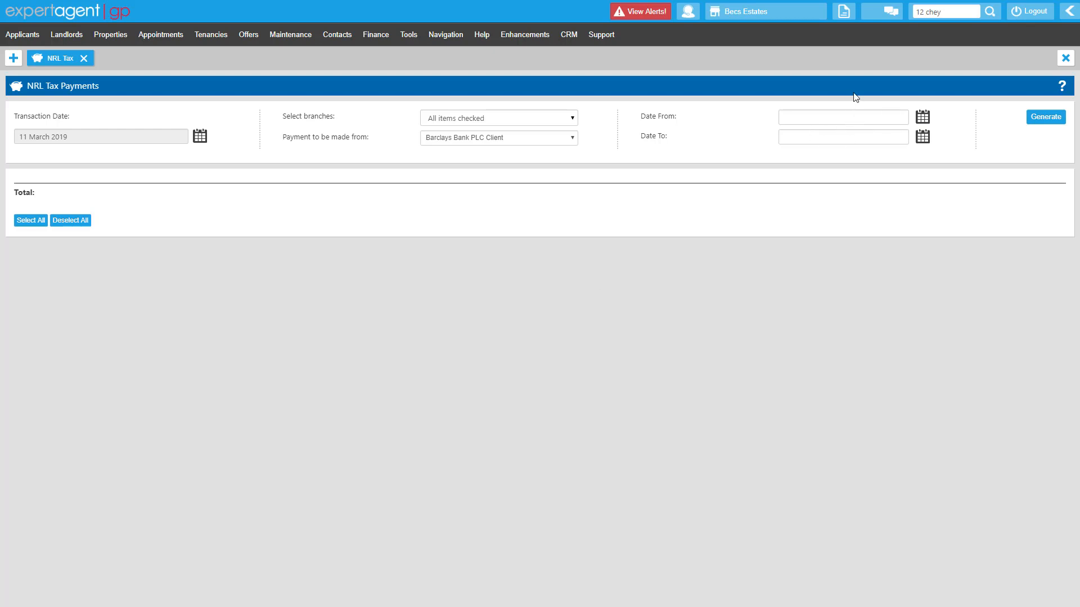
Generate the list of NRL tax payments due from 01 January 2019 to 31 March 2019 for all branches
click(917, 119)
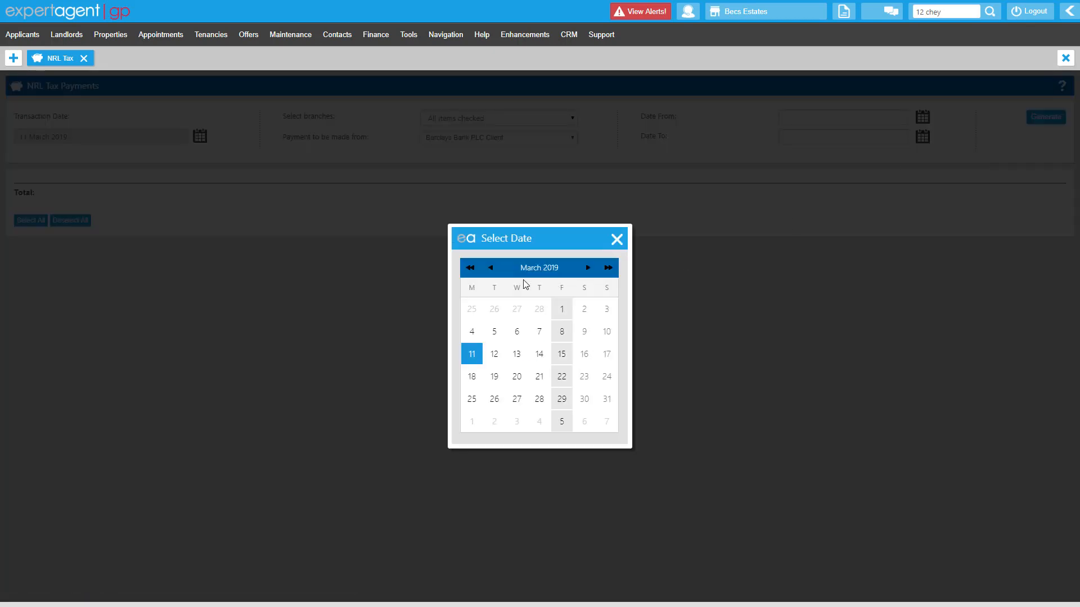
double_click(490, 268)
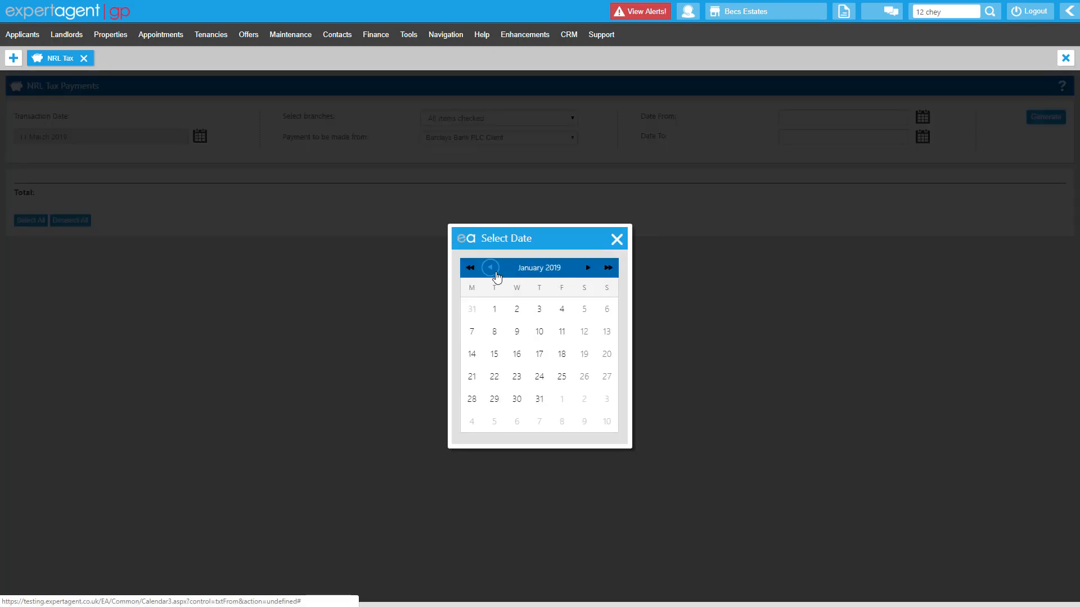
click(495, 310)
click(922, 138)
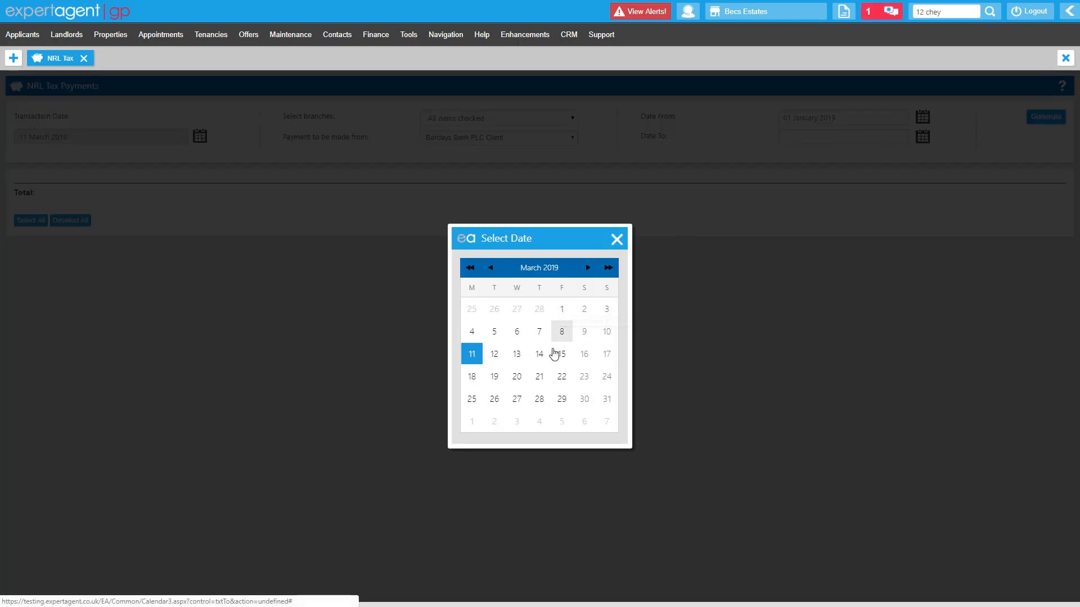
click(605, 400)
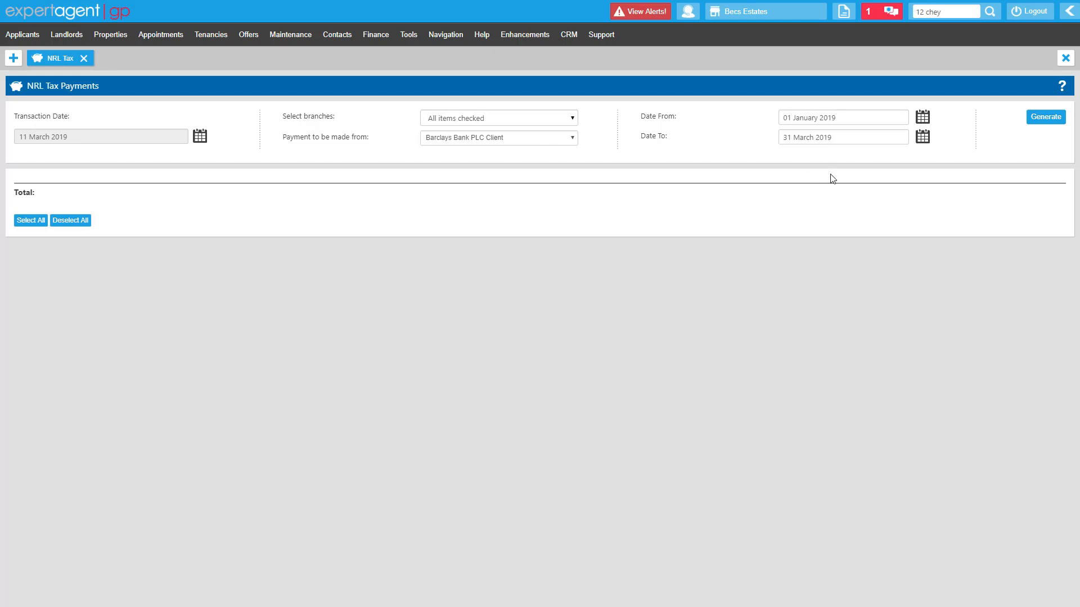
click(1040, 119)
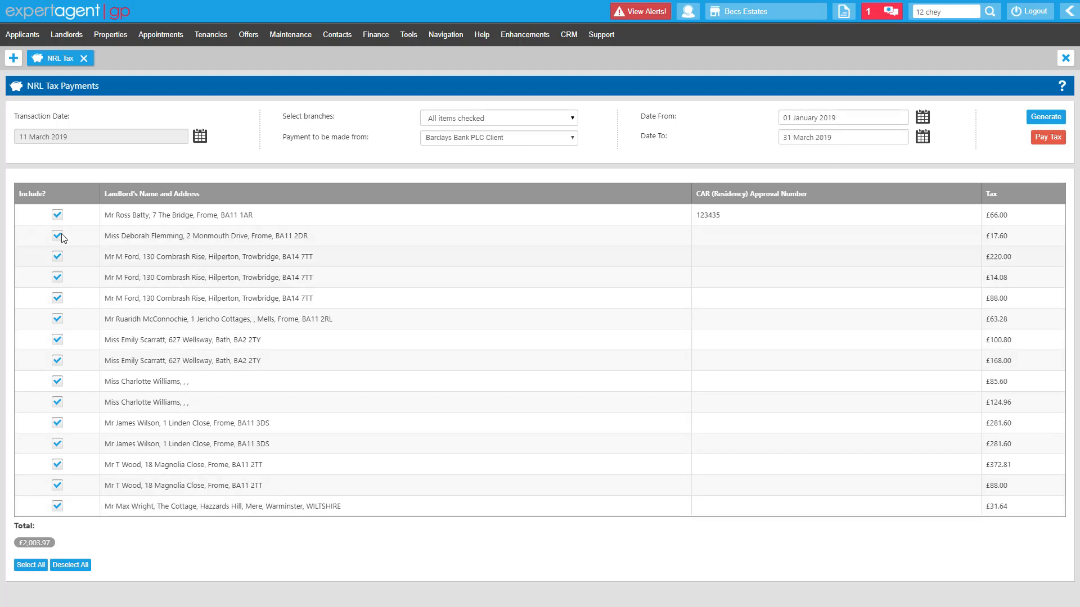
Exclude the first listed landlord and pay the NRL tax for all the remaining landlords
click(57, 216)
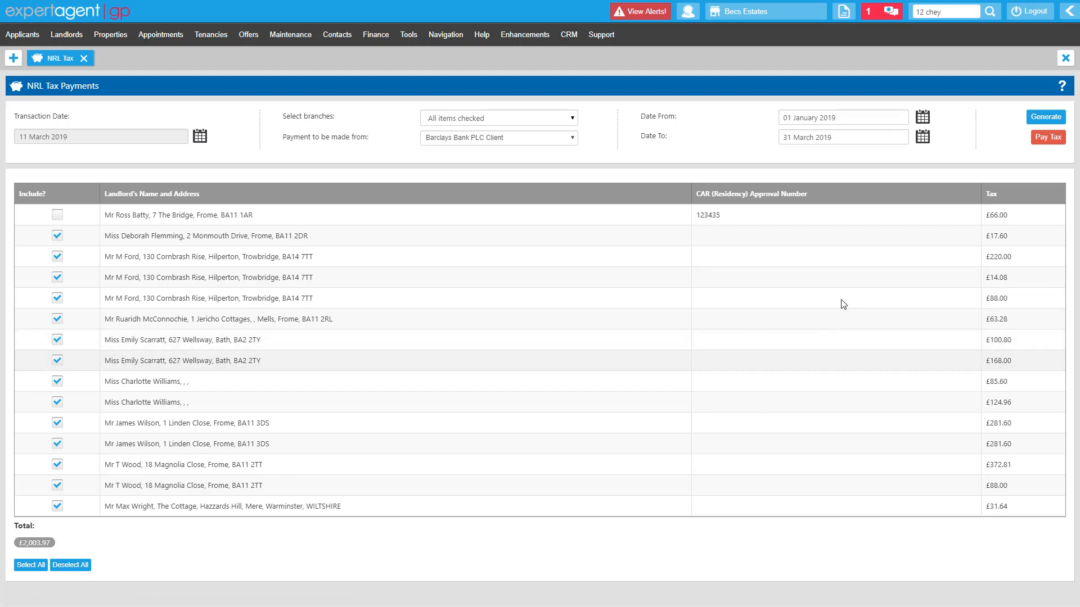
click(1061, 141)
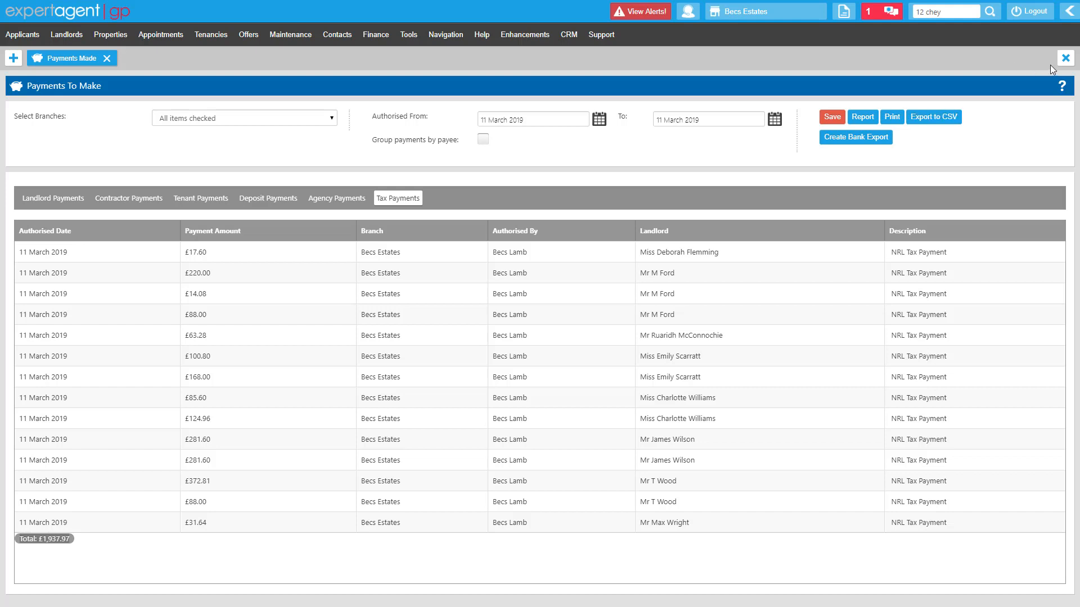
Close the resulting tax payments list and open the Payments to Make page afresh
click(1065, 57)
click(568, 86)
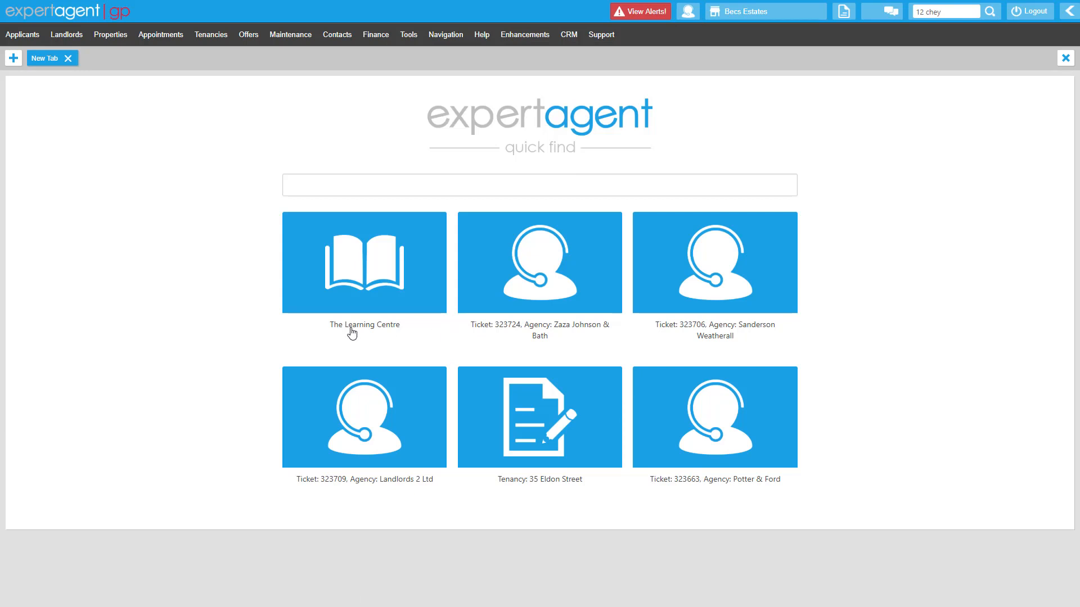
click(374, 37)
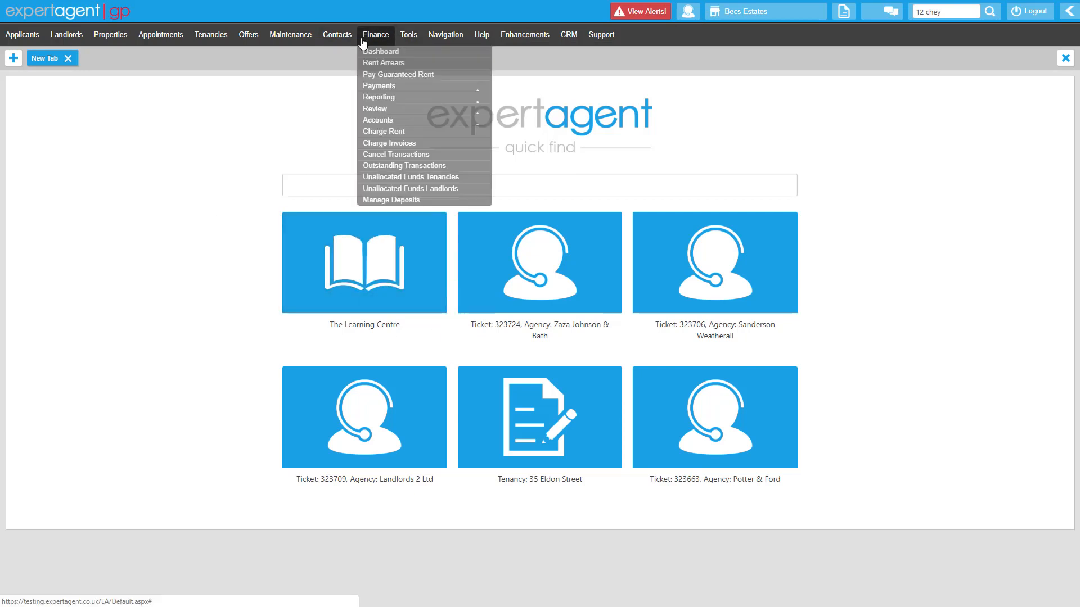
mouse_move(428, 136)
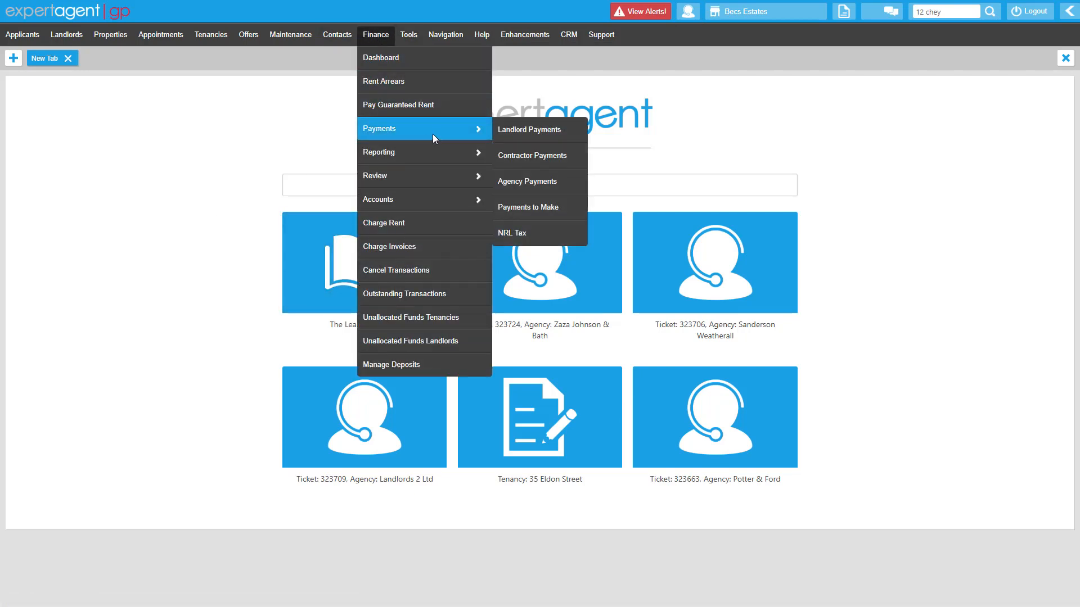
click(549, 206)
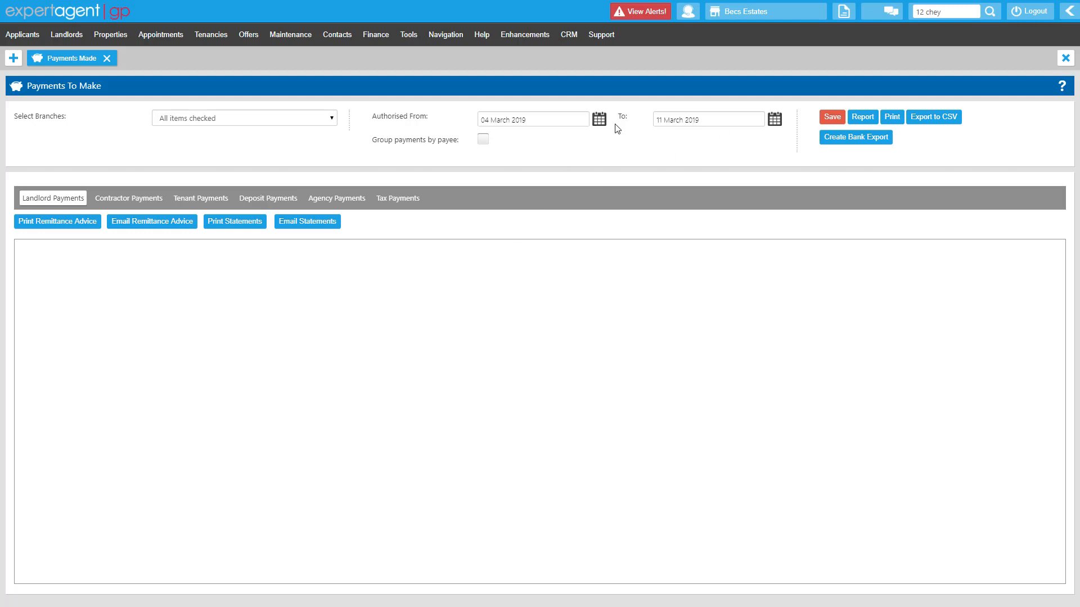
Run the payments to make report for payments authorised from 11 March 2019 to 11 March 2019
click(599, 121)
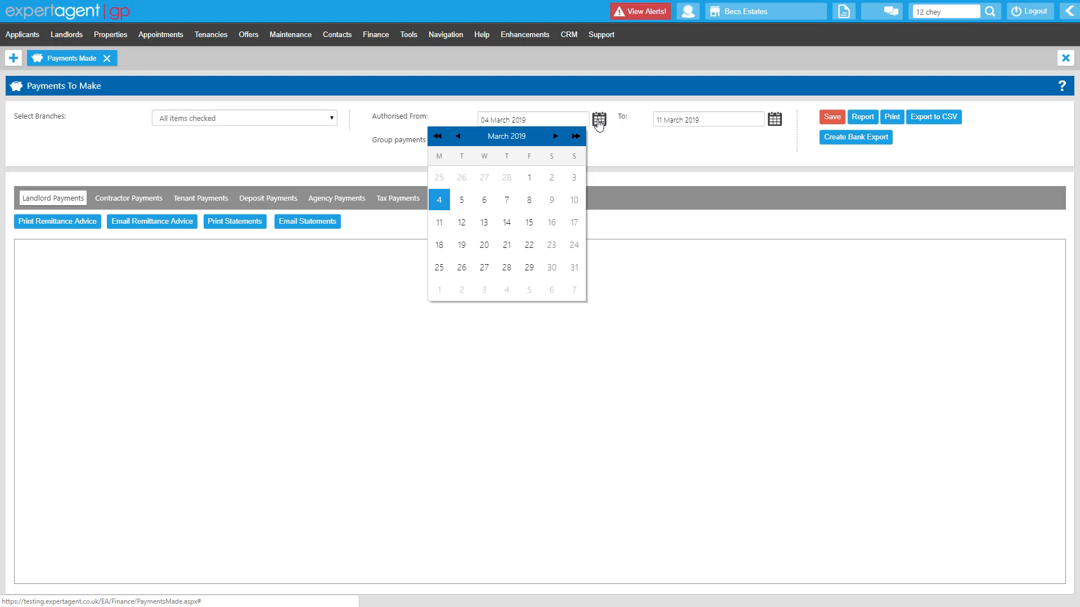
click(441, 224)
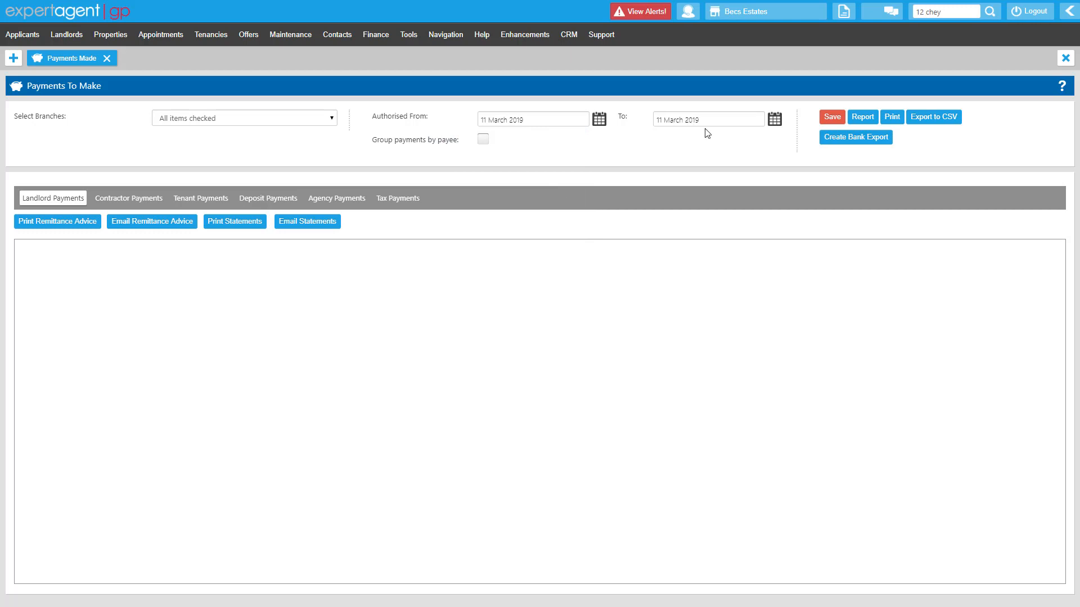
click(862, 118)
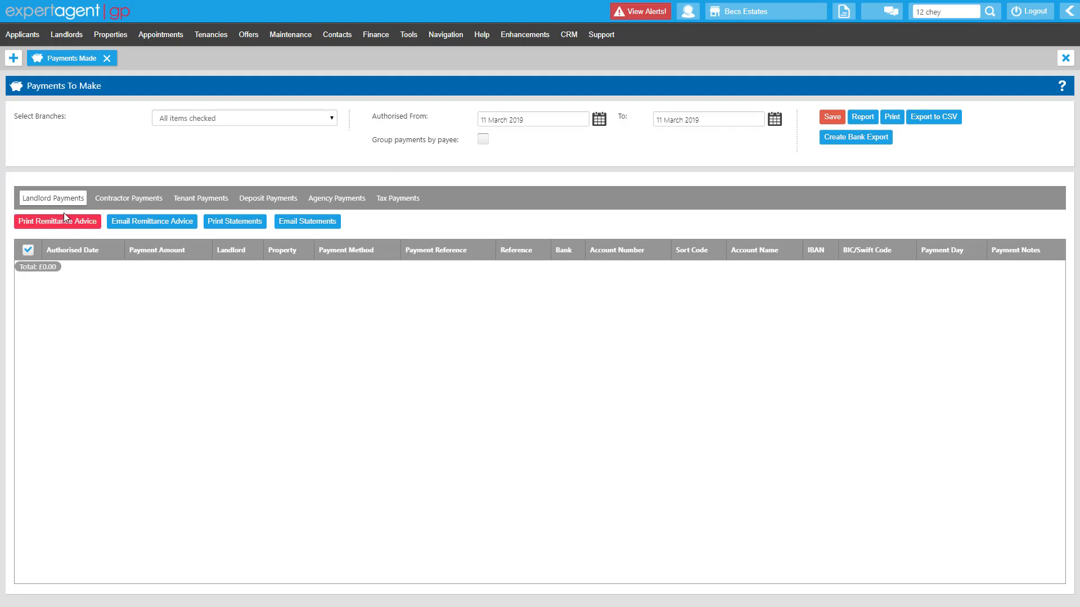
Examine the contractor, tenant, deposit, agency and tax payments authorised on 11 March 2019
click(100, 202)
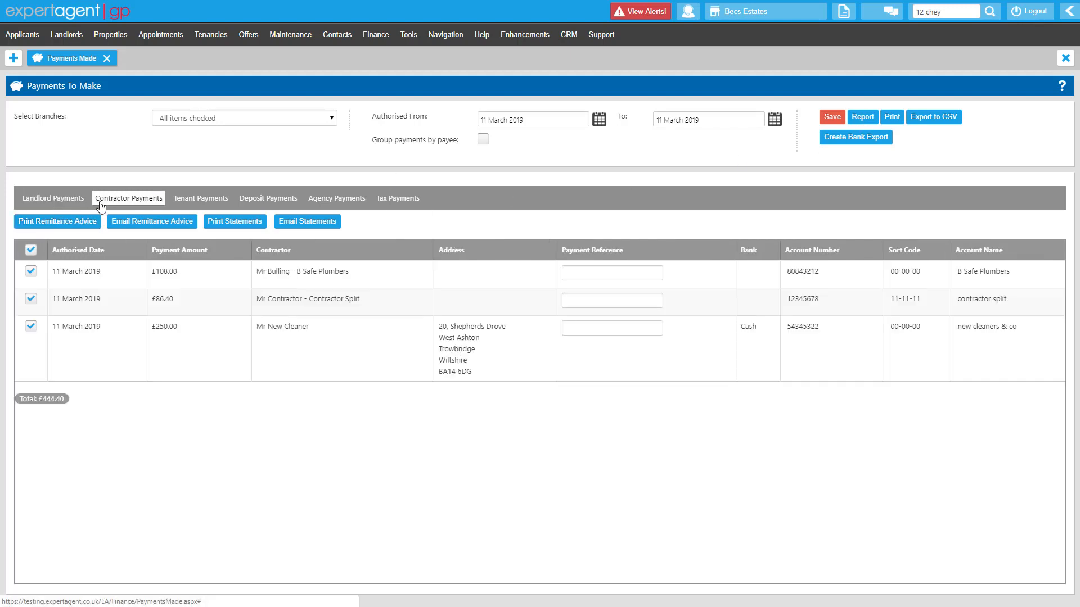
click(184, 203)
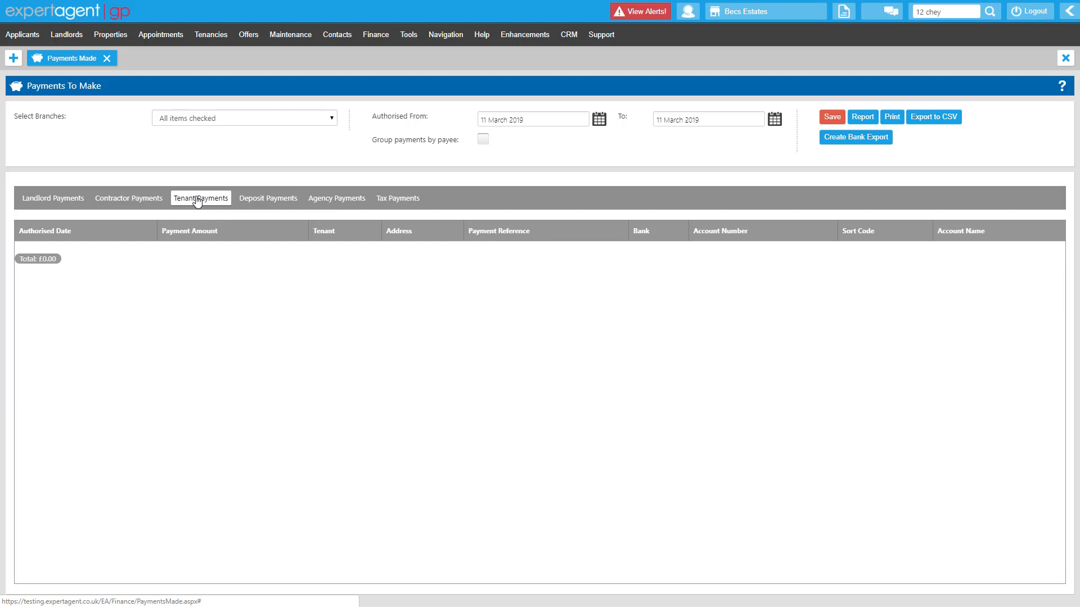
click(247, 201)
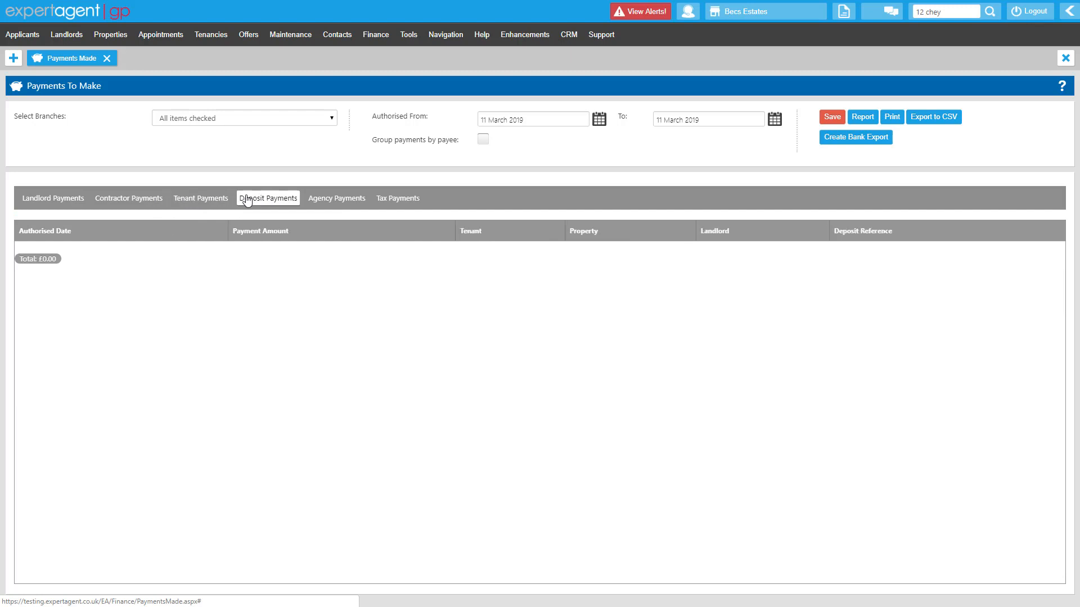
click(332, 199)
click(396, 200)
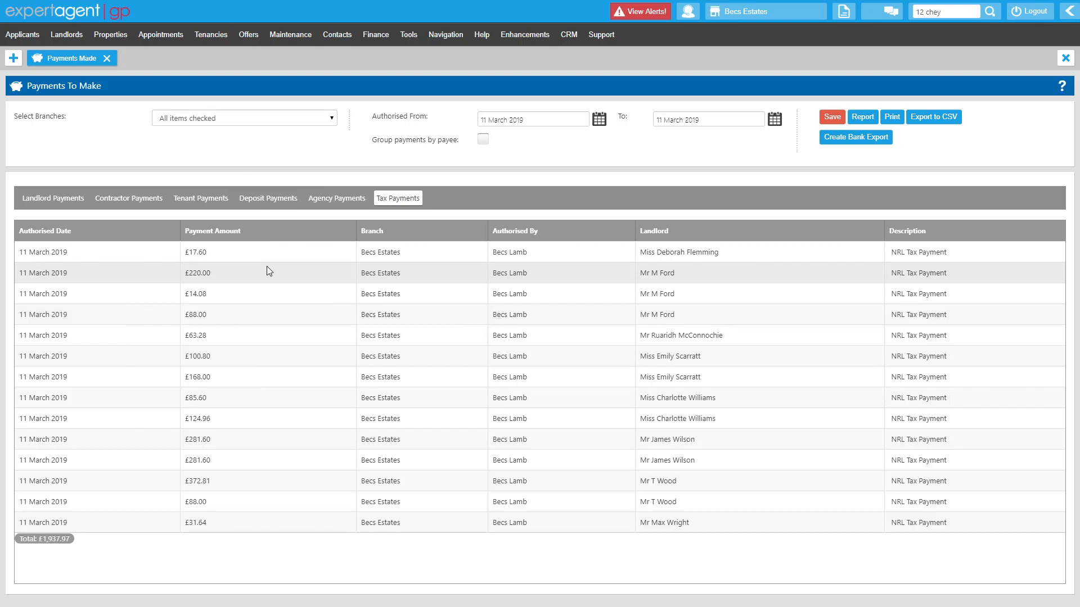
Rerun the payments to make report for payments authorised from 01 March 2019 to 31 March 2019
click(600, 121)
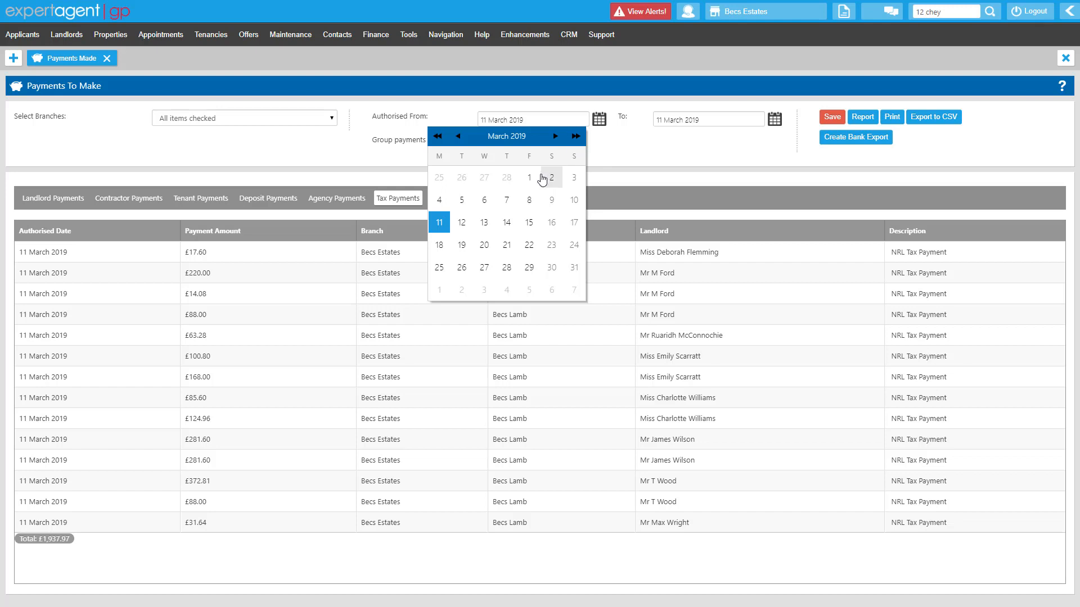
click(529, 177)
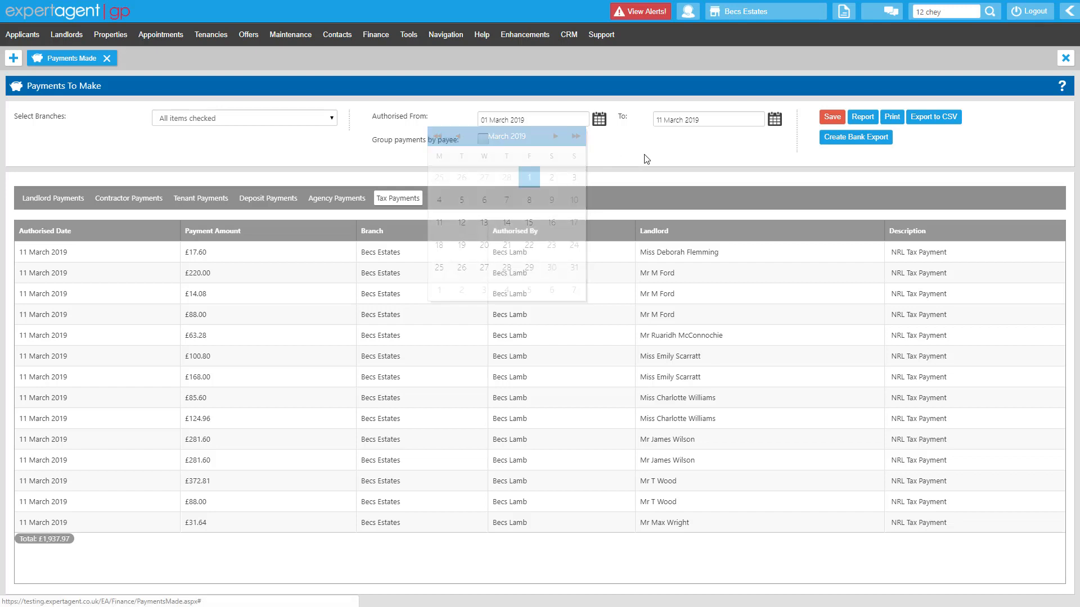
click(775, 120)
click(750, 274)
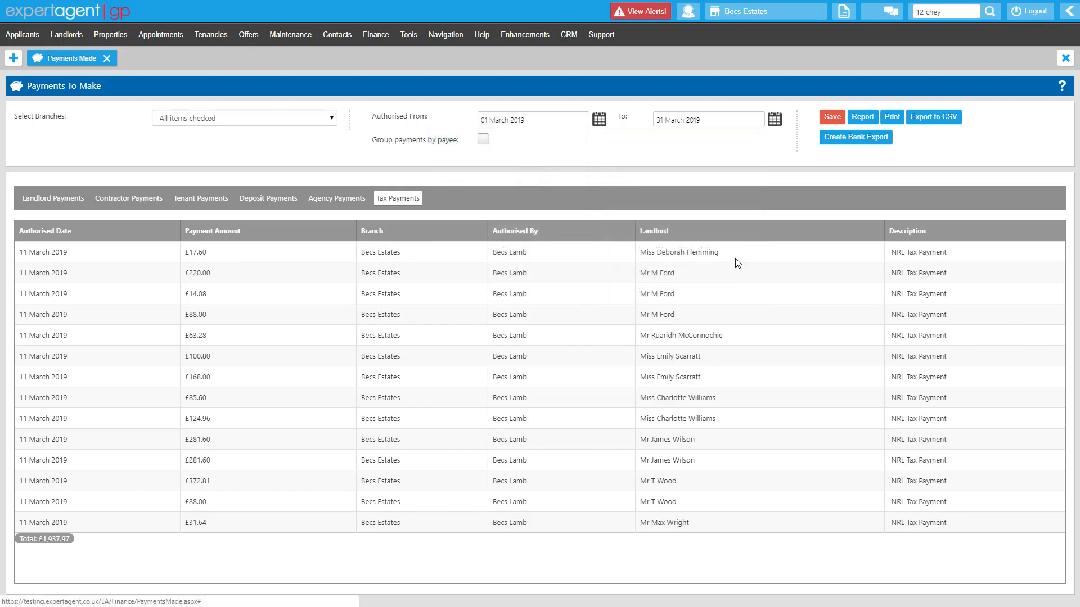
click(862, 116)
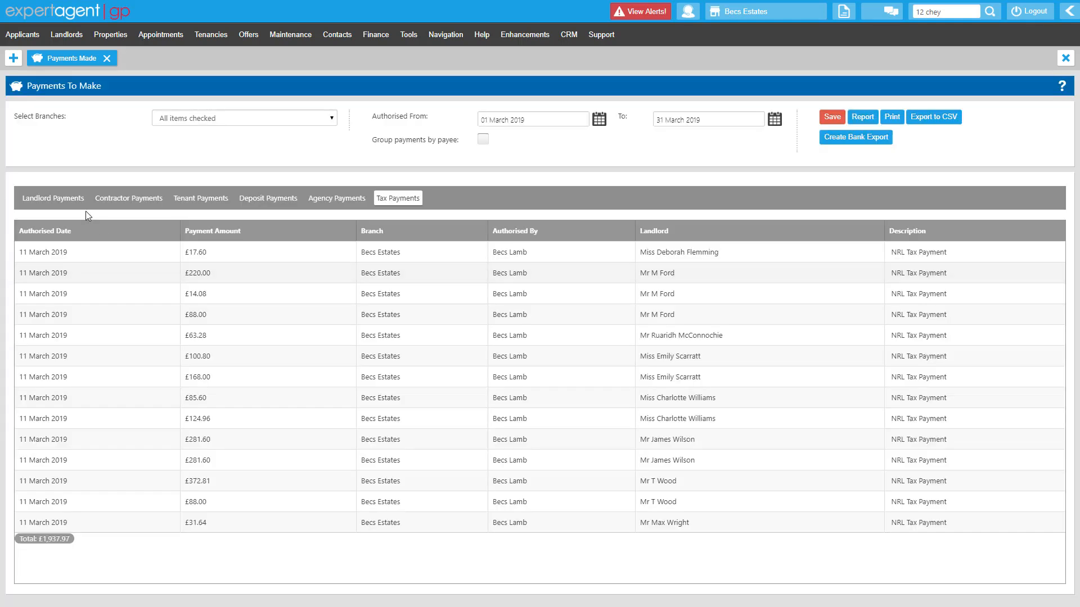
Review the March 2019 landlord, contractor, tenant, deposit, agency and tax payments one category at a time
click(55, 200)
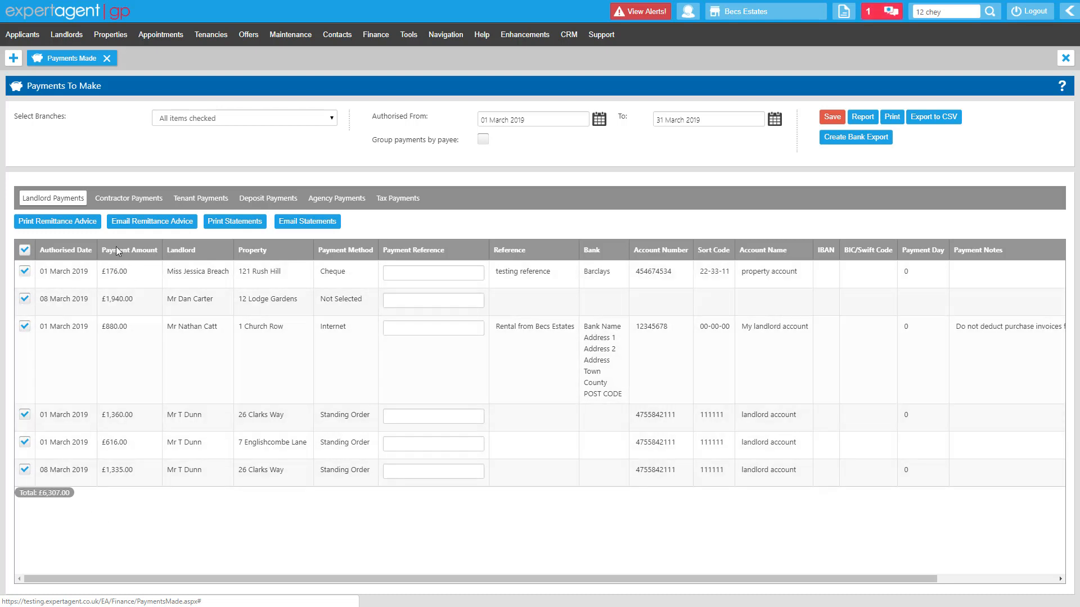
click(114, 199)
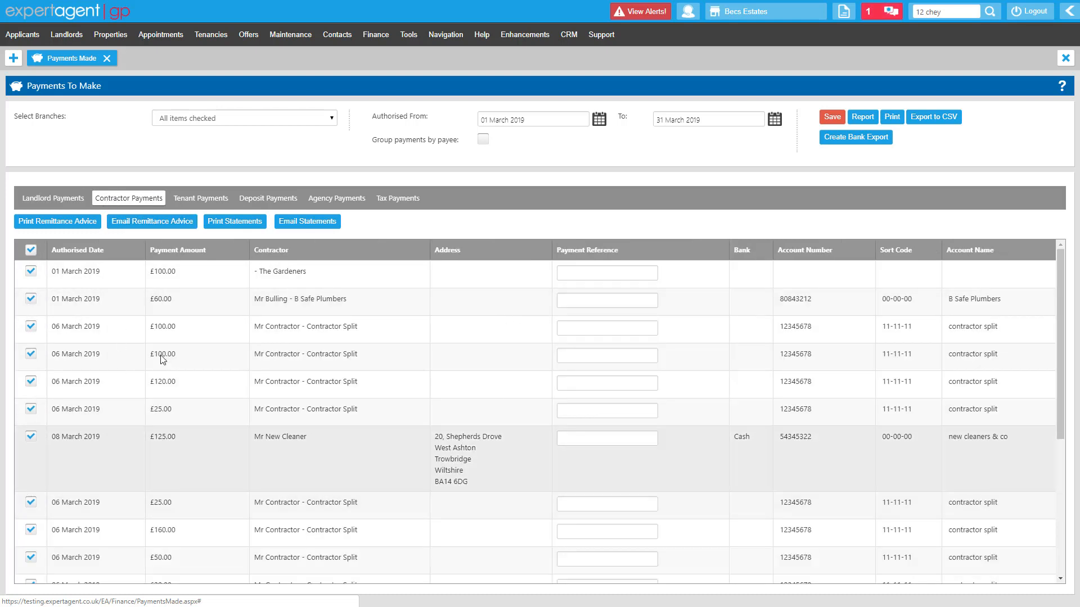
click(194, 200)
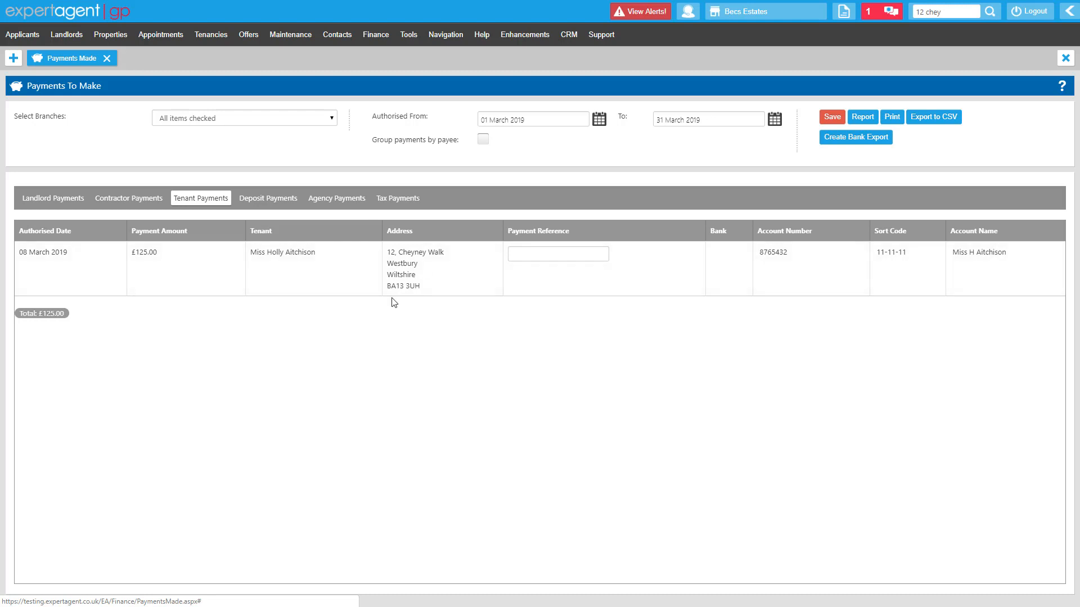
click(268, 200)
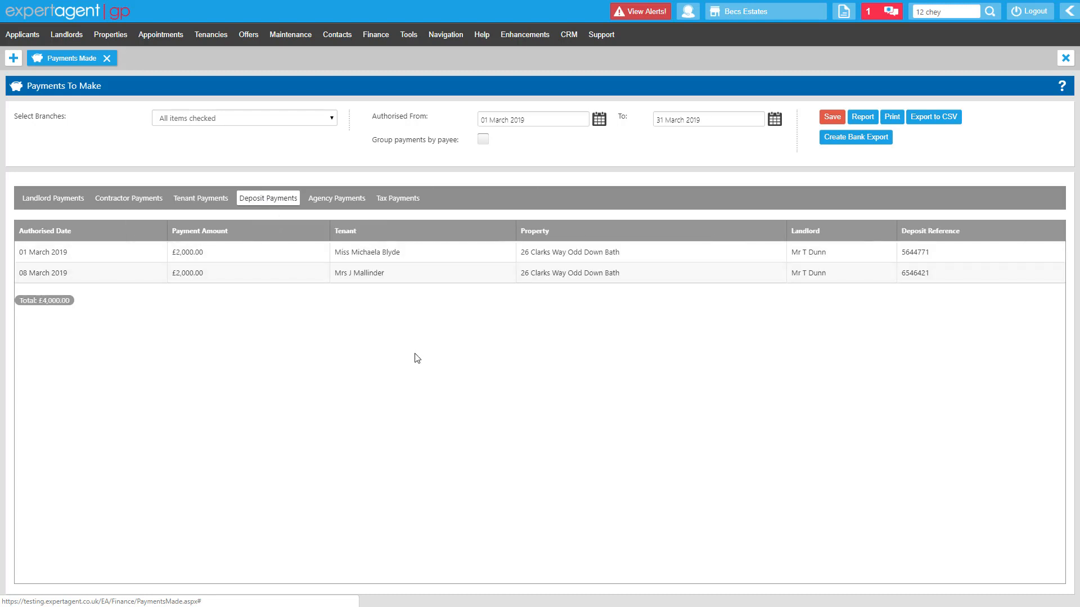
click(333, 200)
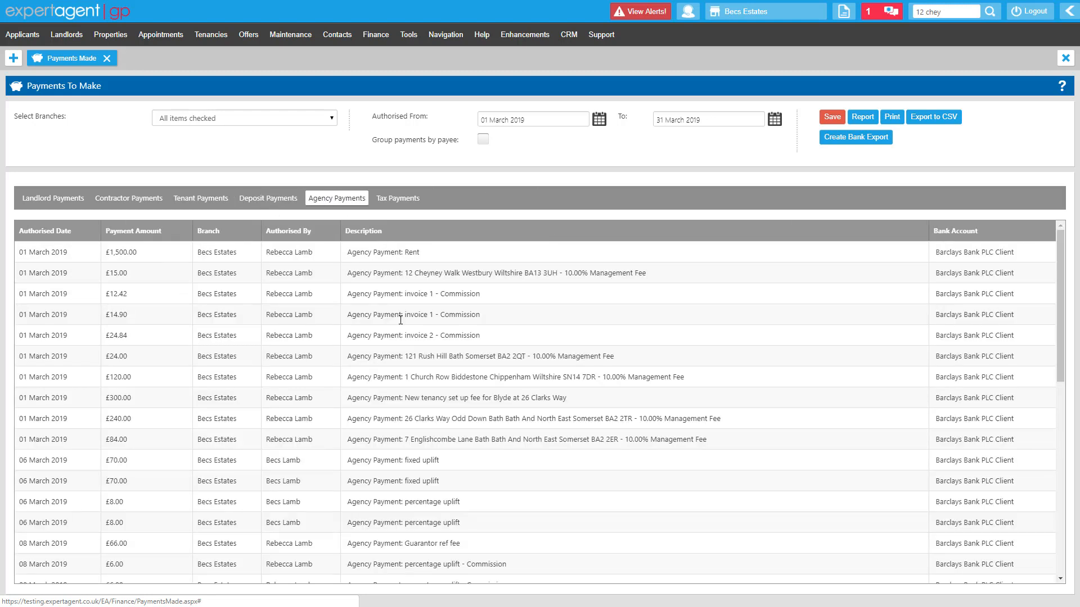
click(401, 200)
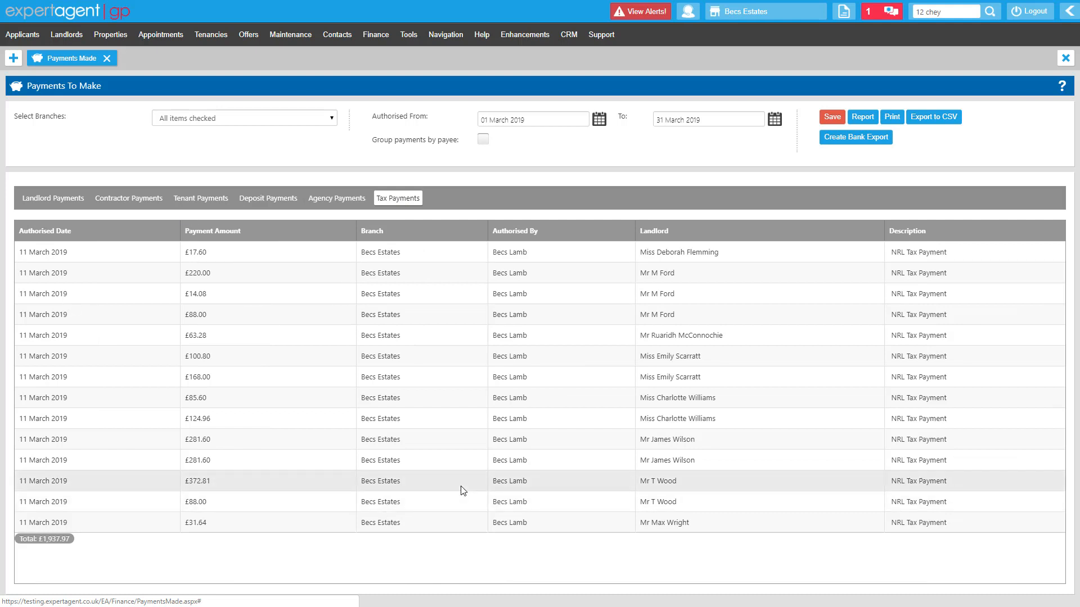